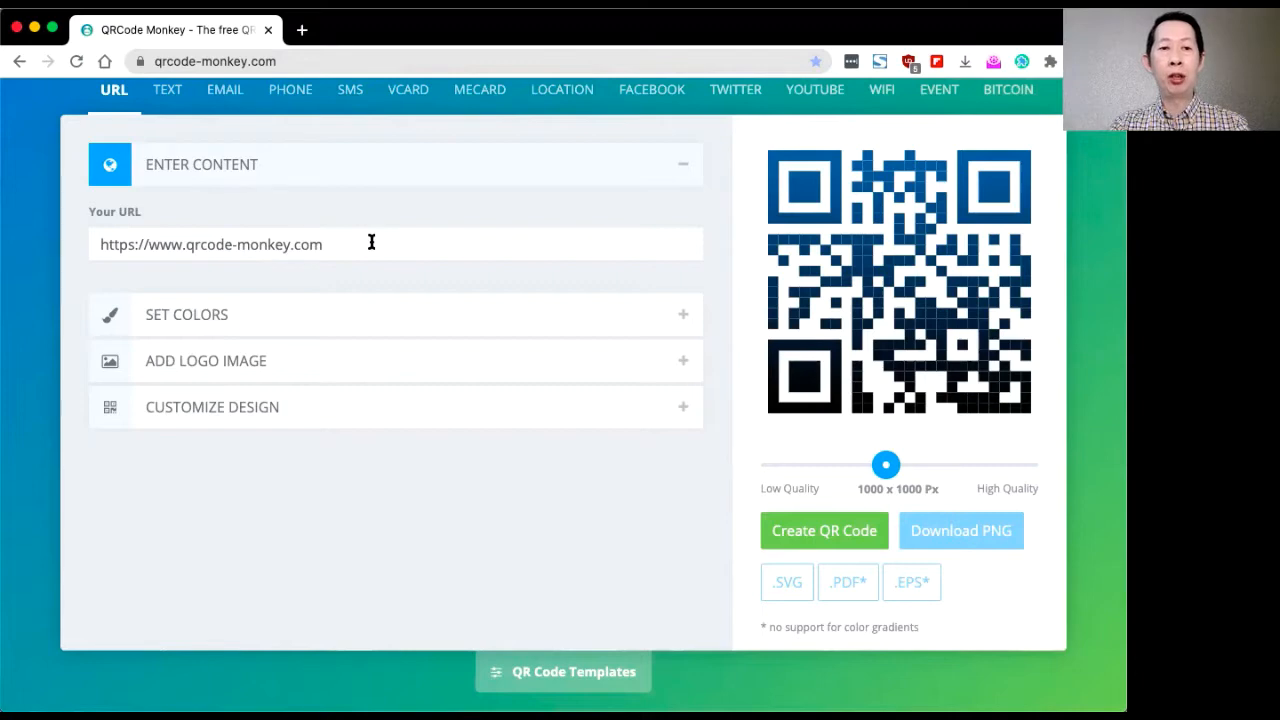
scroll(371, 240, "up", 3)
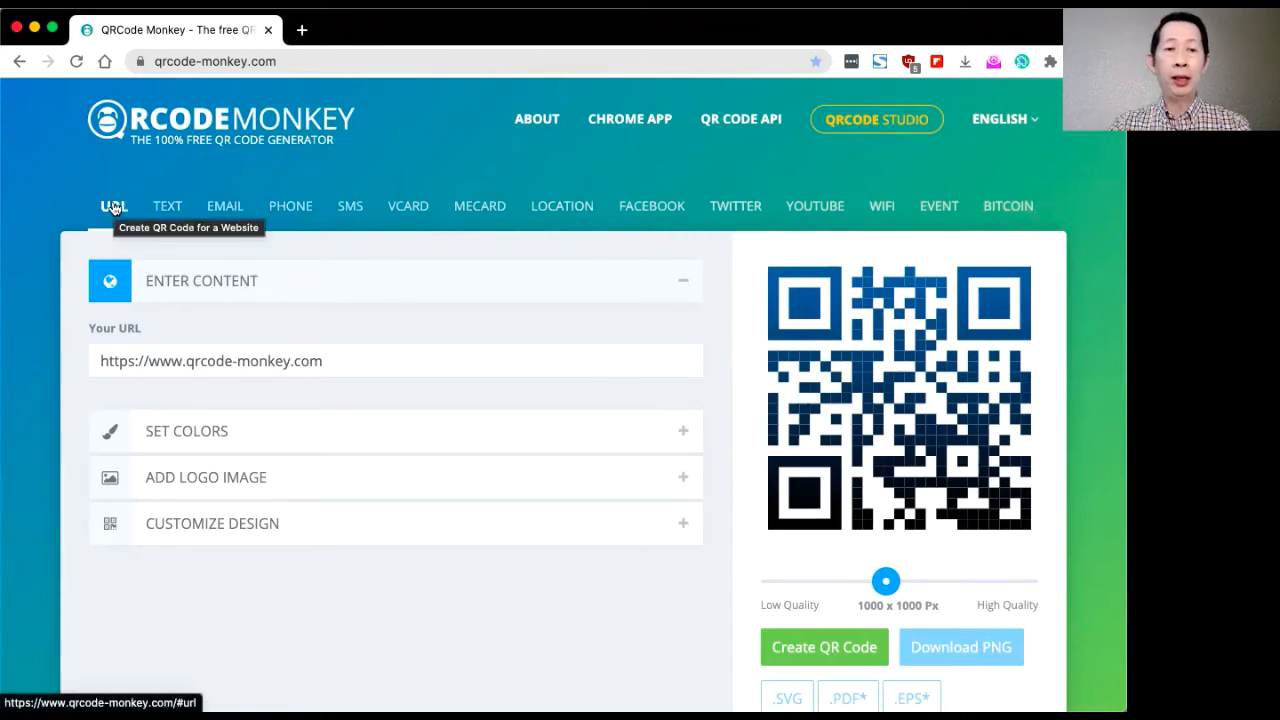
left_click(379, 357)
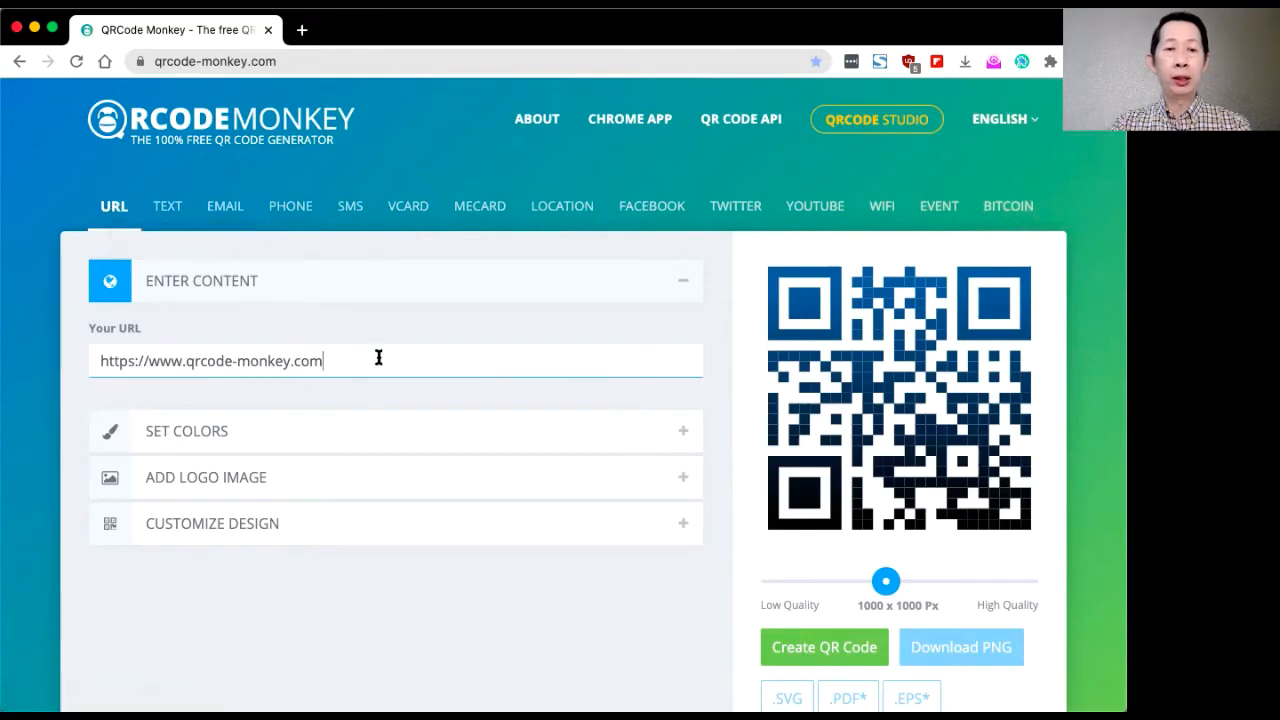
left_click_drag(320, 360, 147, 365)
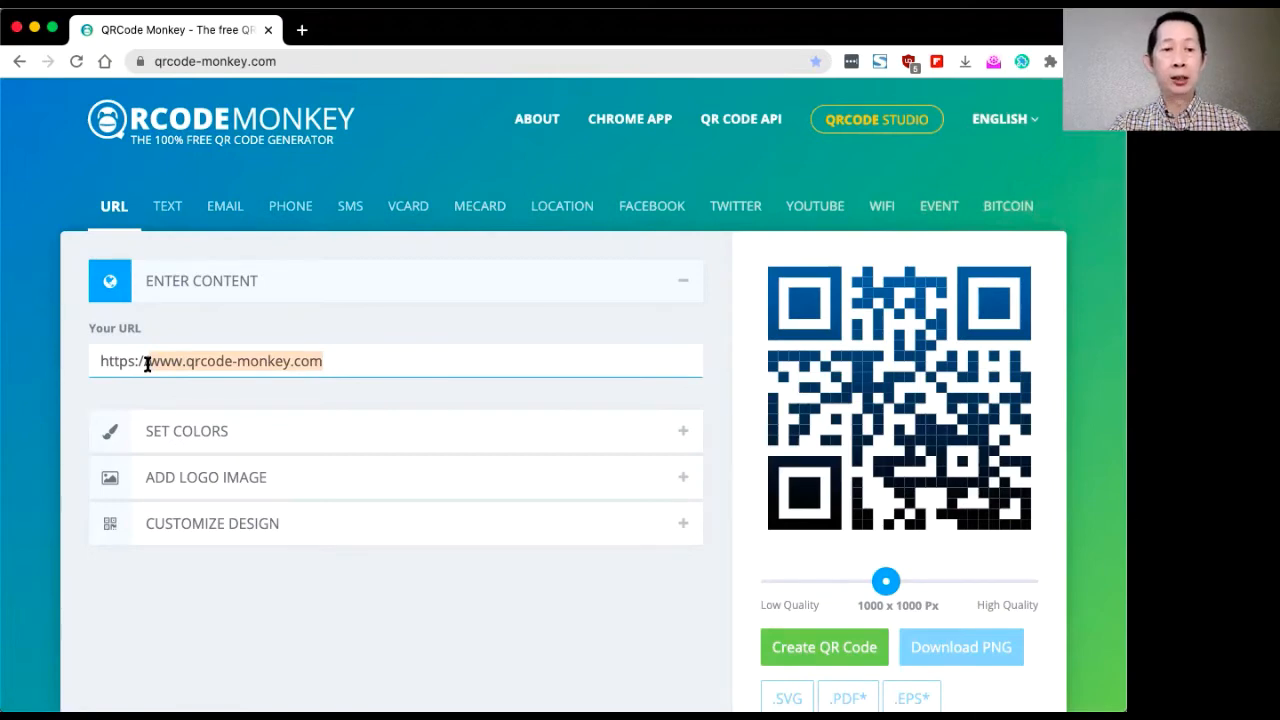
type("and")
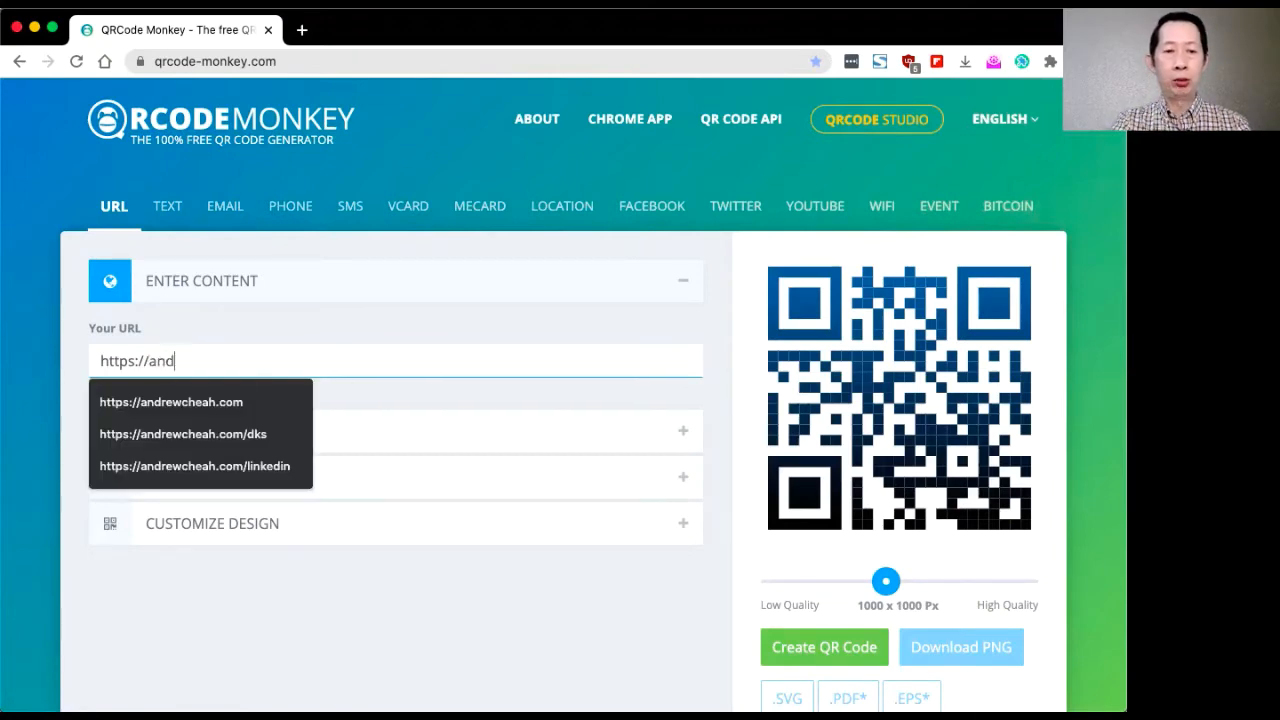
type("rewcheah.com")
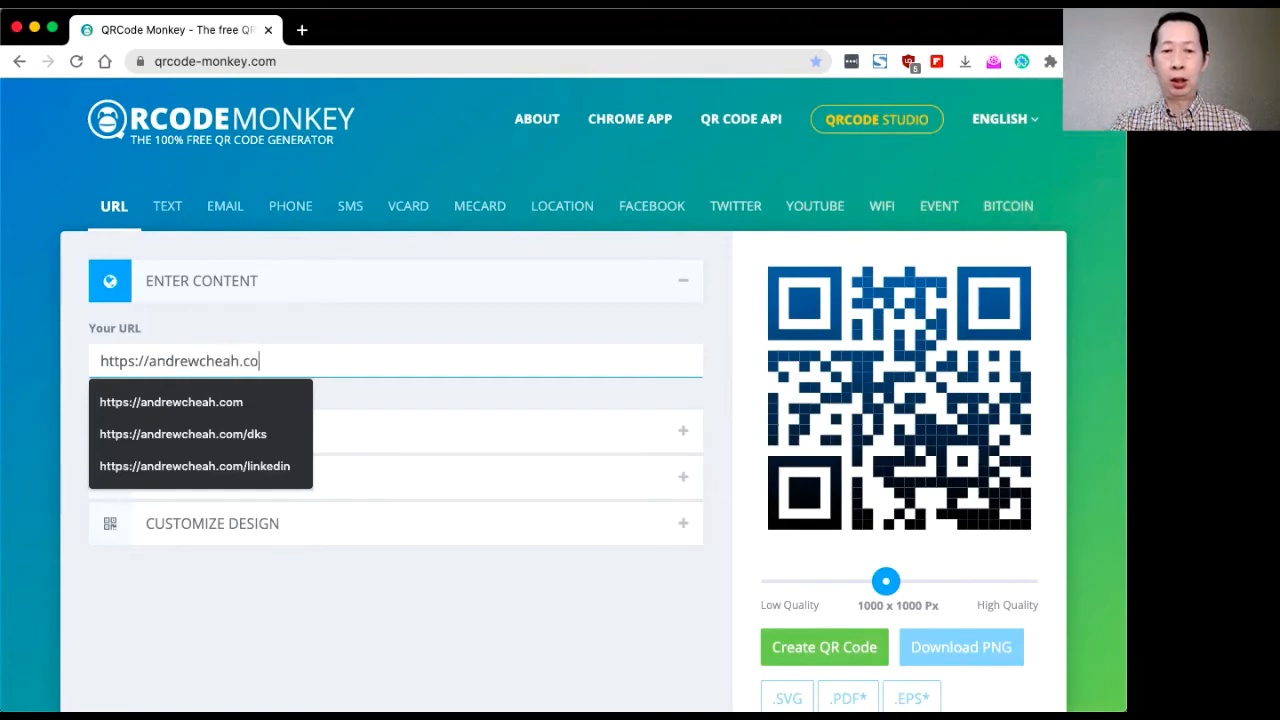
left_click(369, 388)
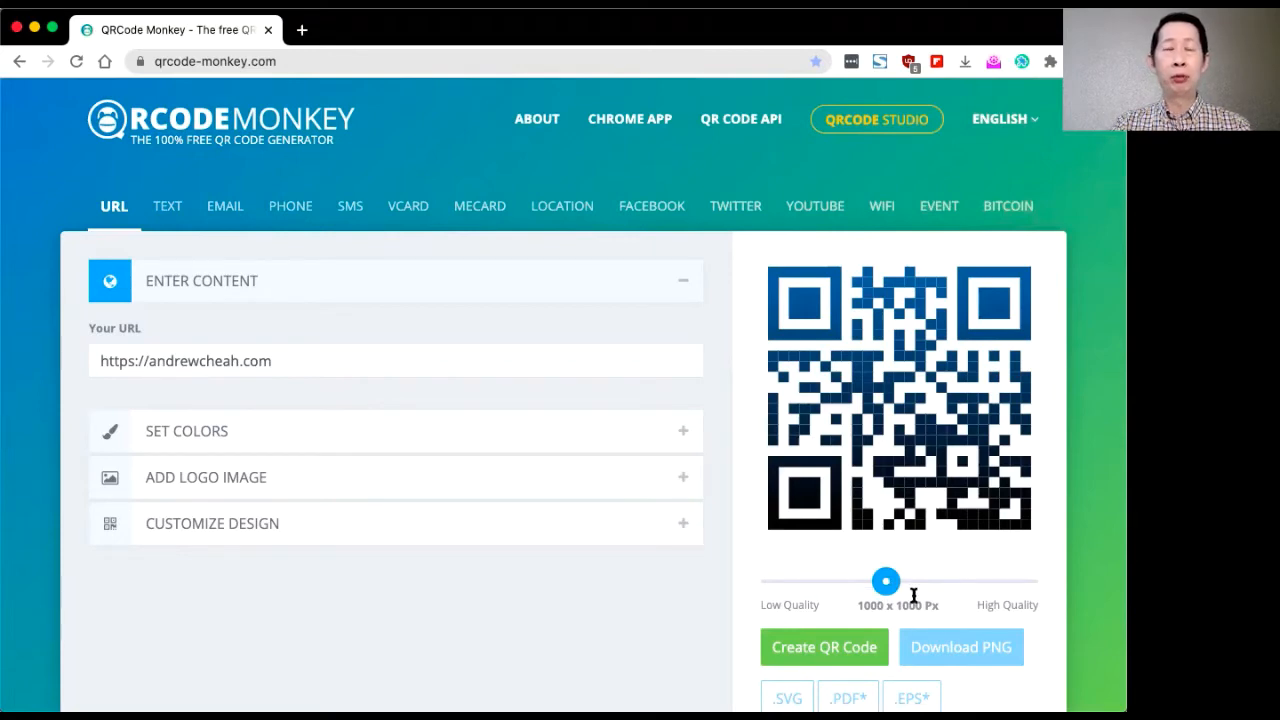
left_click(838, 652)
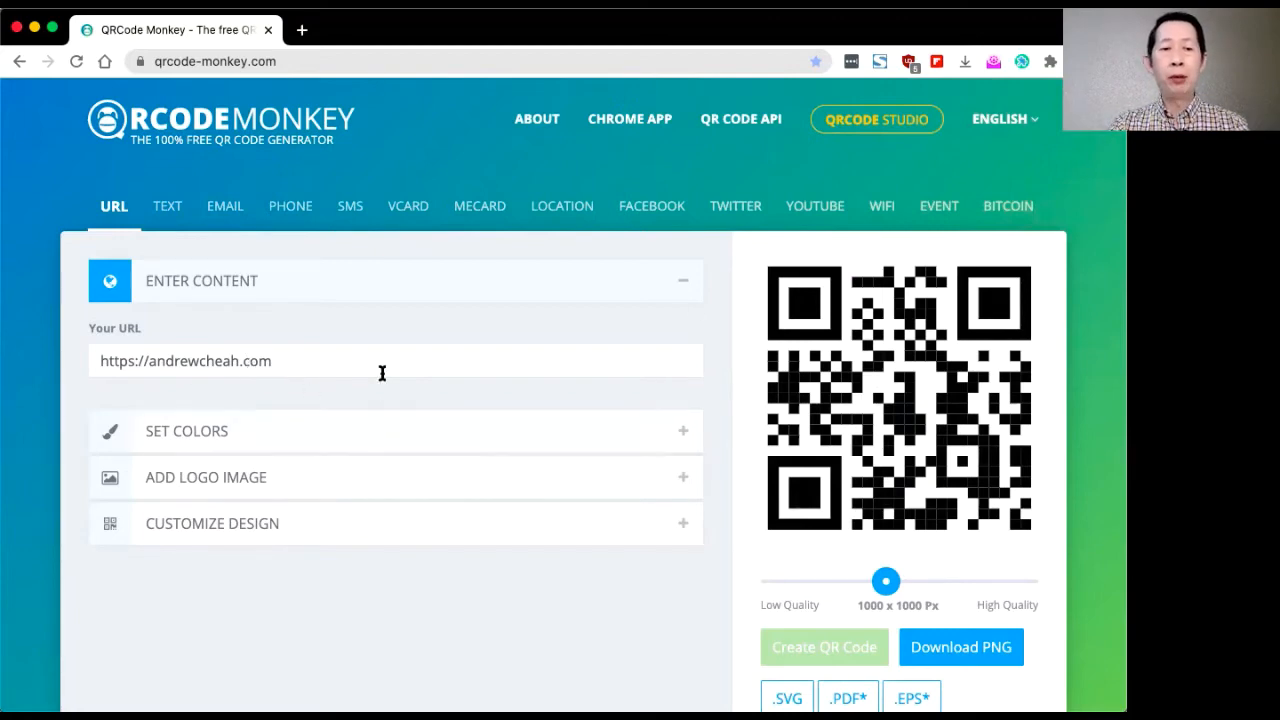
- Set the QR code's single foreground color to black, #000000, using the color picker
scroll(383, 368, "down", 2)
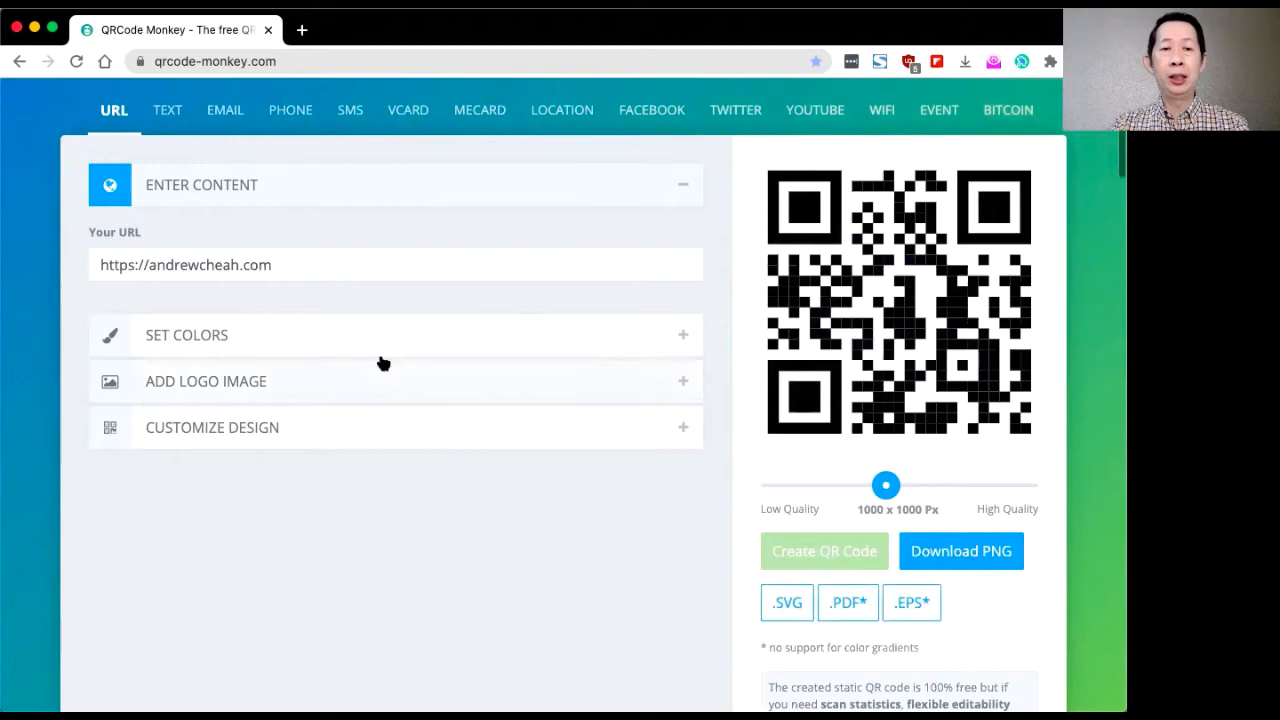
left_click(680, 345)
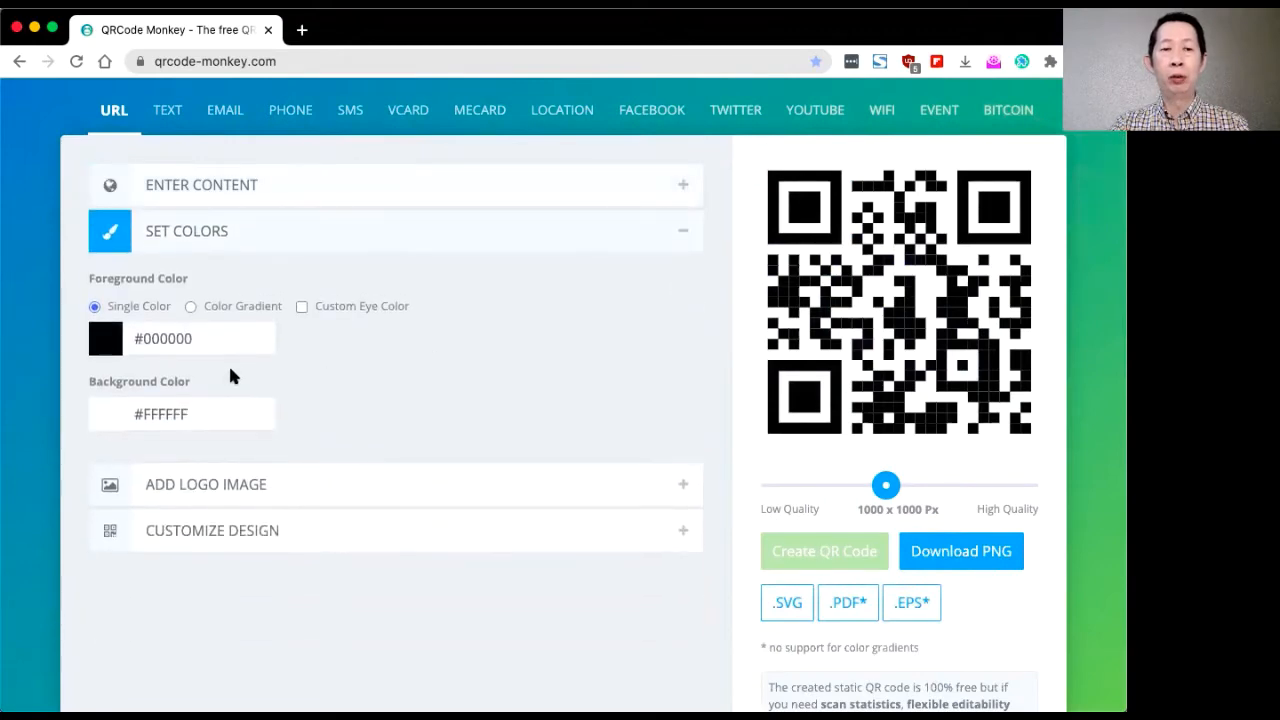
left_click(104, 338)
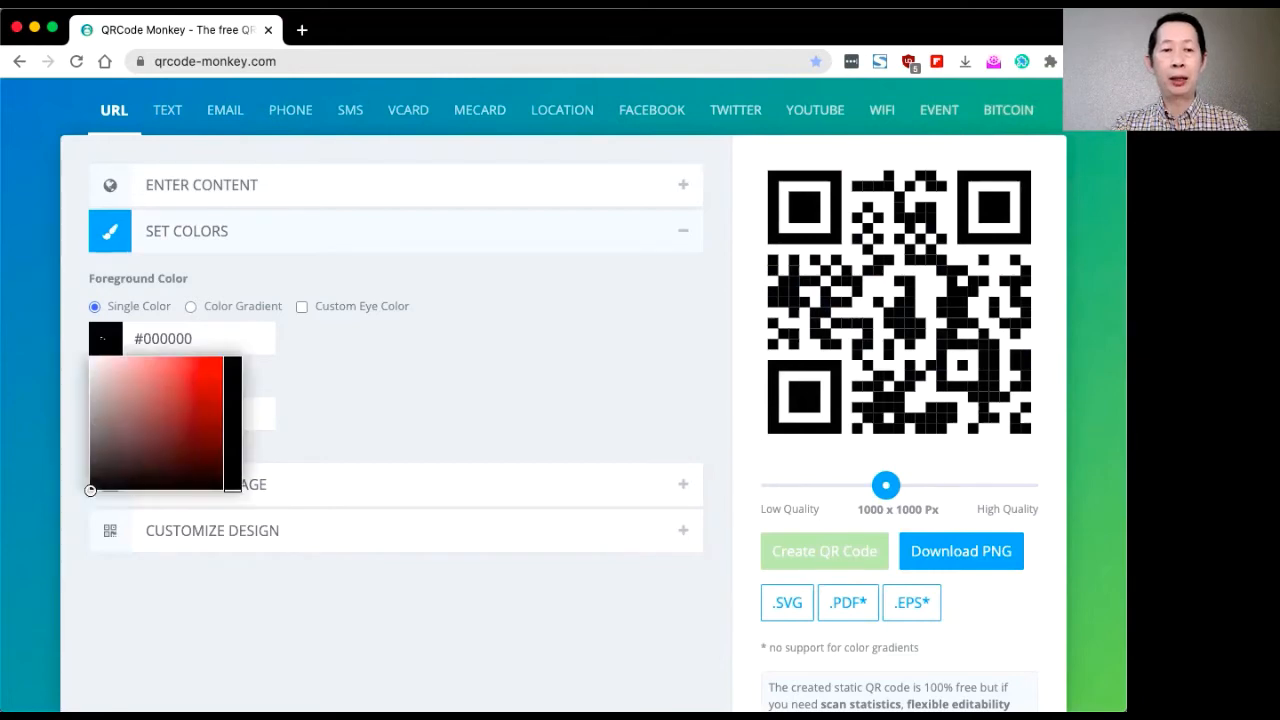
mouse_move(120, 449)
left_mouse_down()
mouse_move(126, 400)
mouse_move(81, 493)
left_mouse_up()
left_click(436, 374)
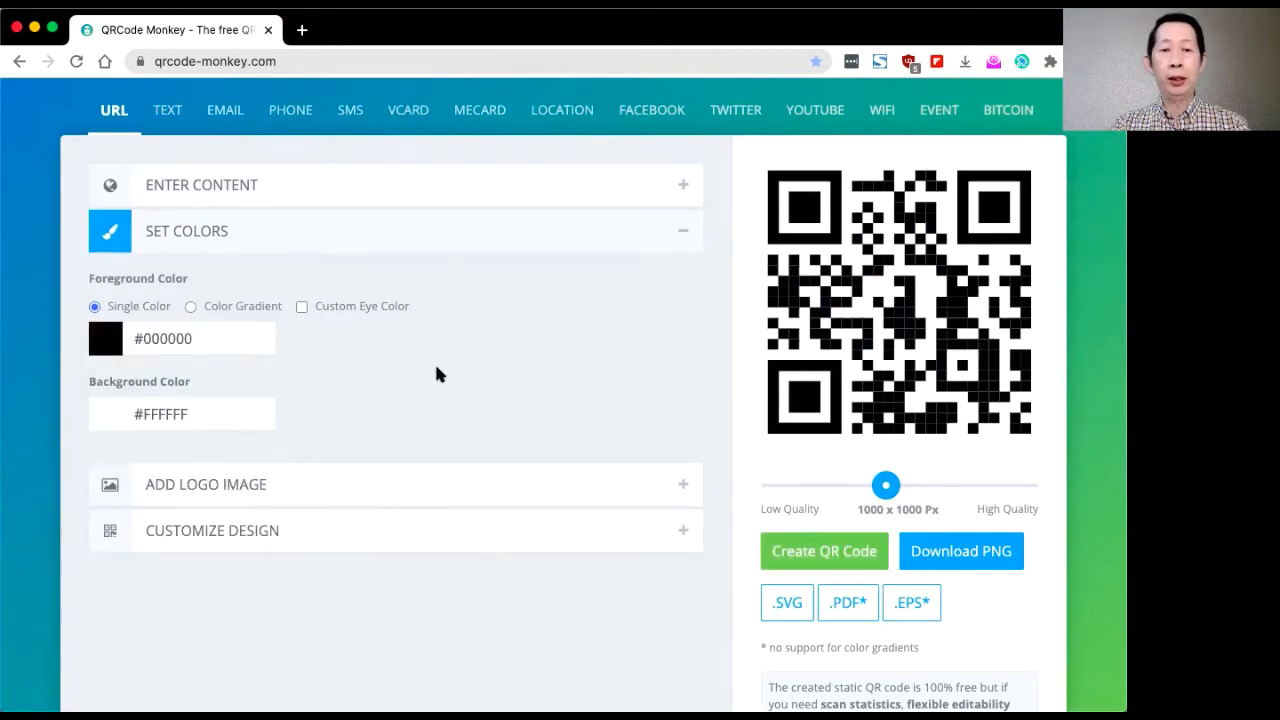
- Add the green QRCode Monkey logo from the logo gallery and regenerate the QR code with it
left_click(210, 484)
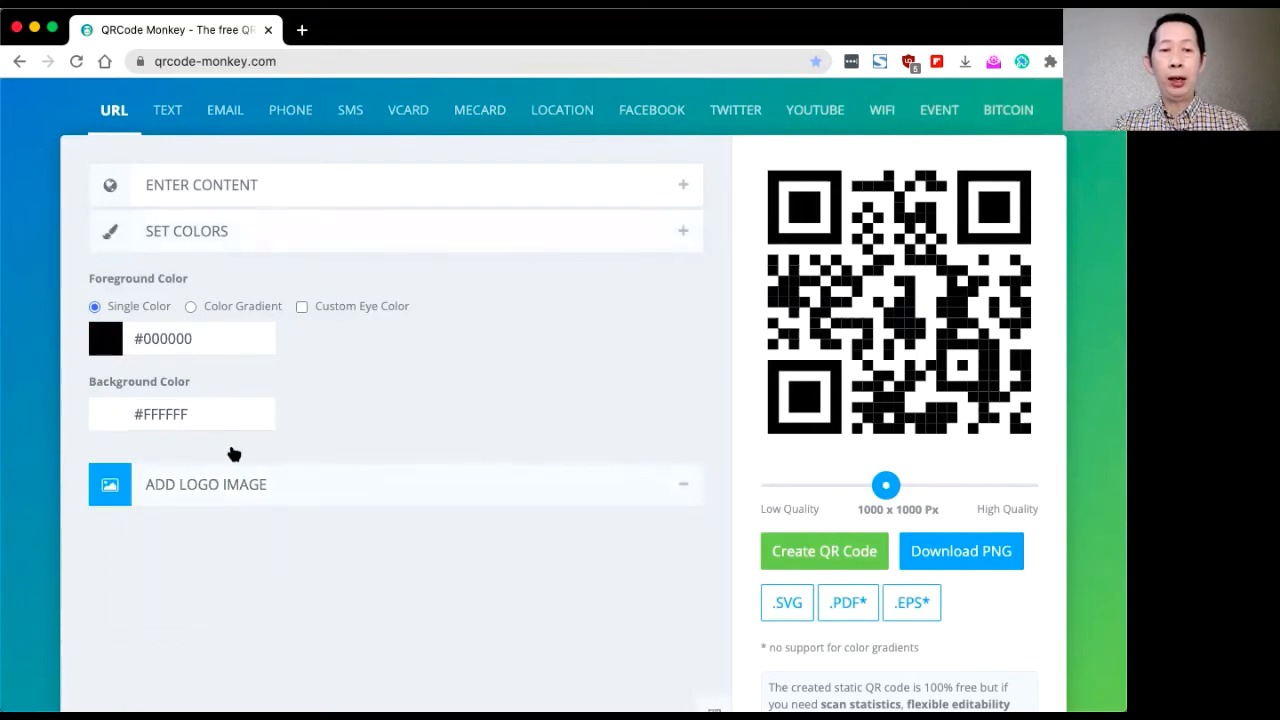
scroll(408, 386, "down", 2)
scroll(412, 389, "up", 1)
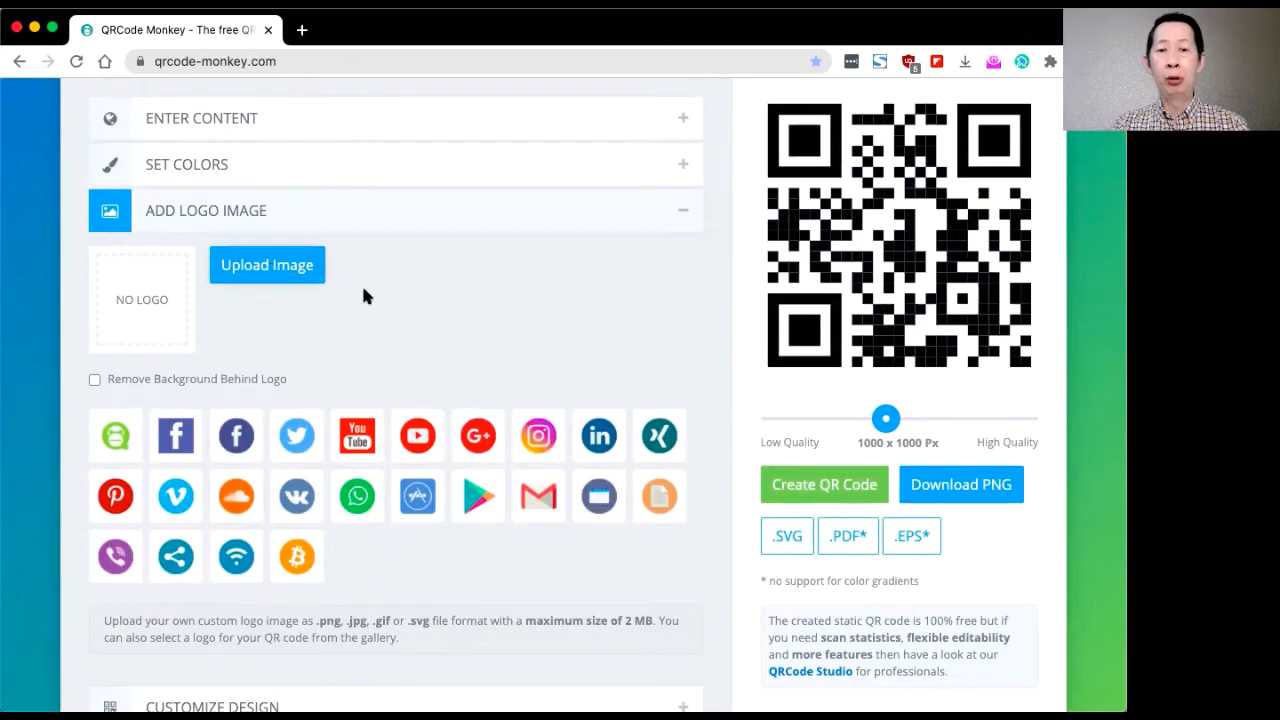
scroll(459, 318, "down", 1)
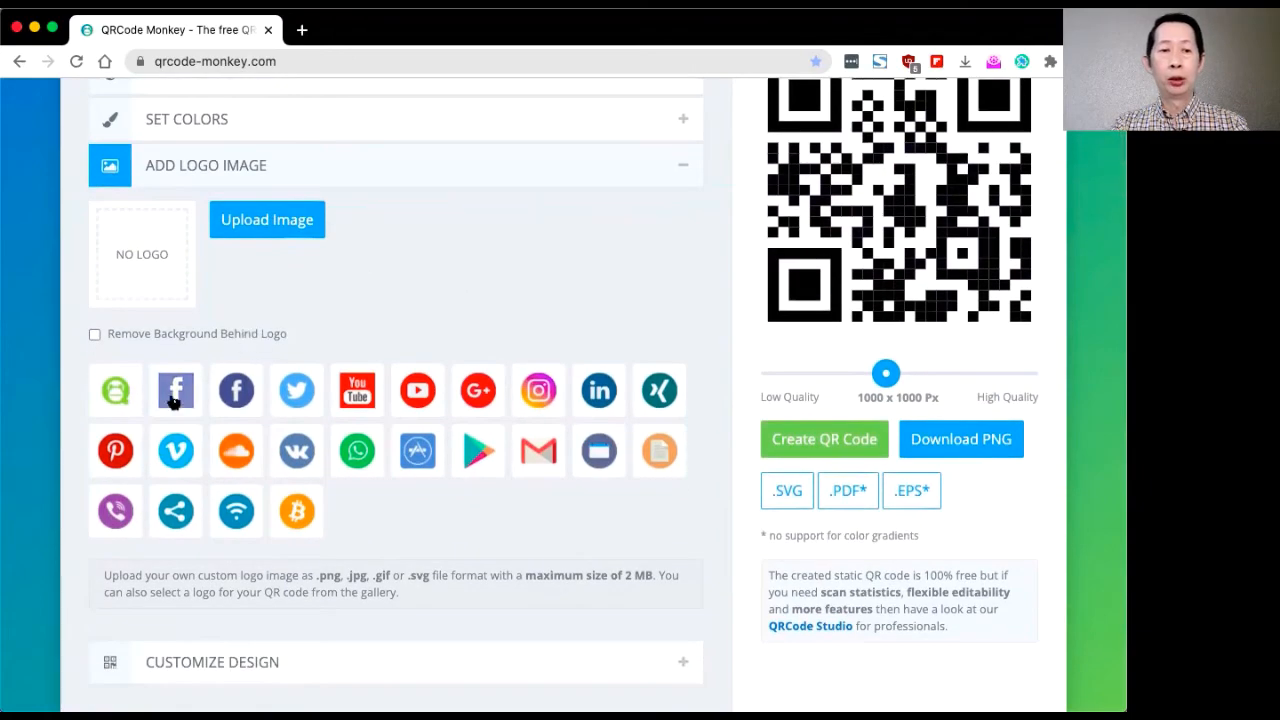
left_click(115, 390)
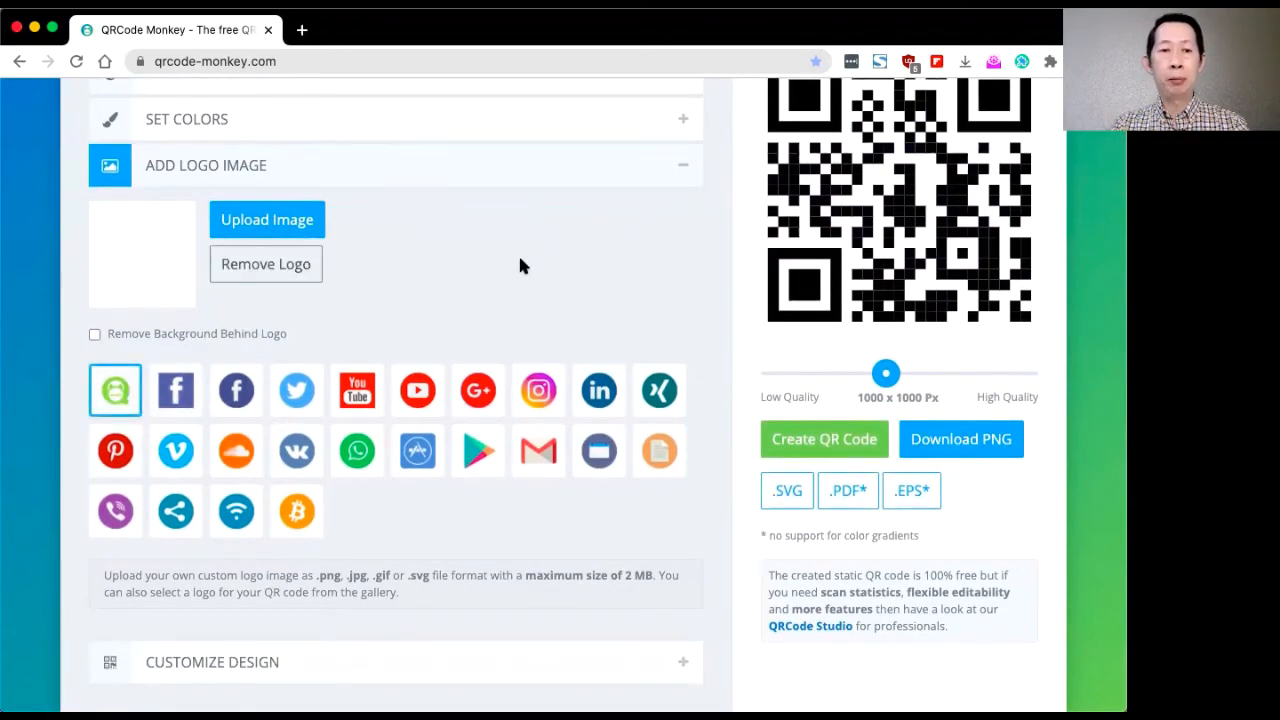
scroll(518, 265, "up", 2)
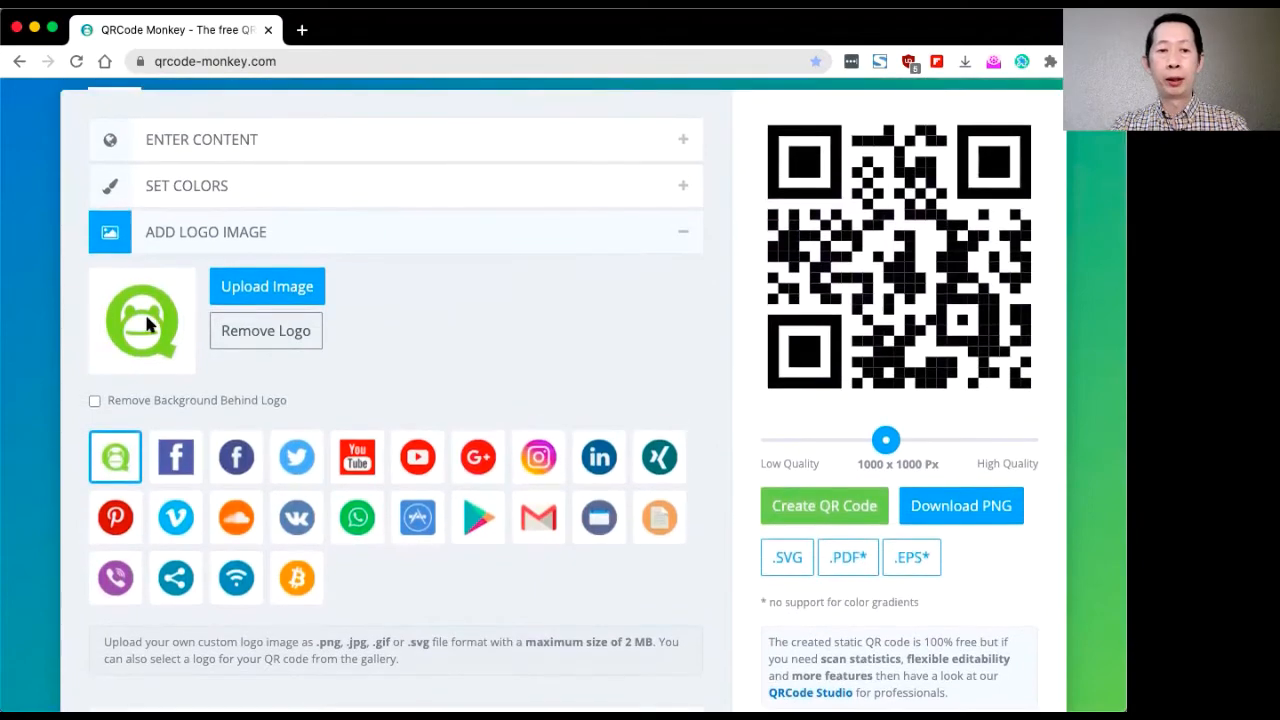
left_click(818, 508)
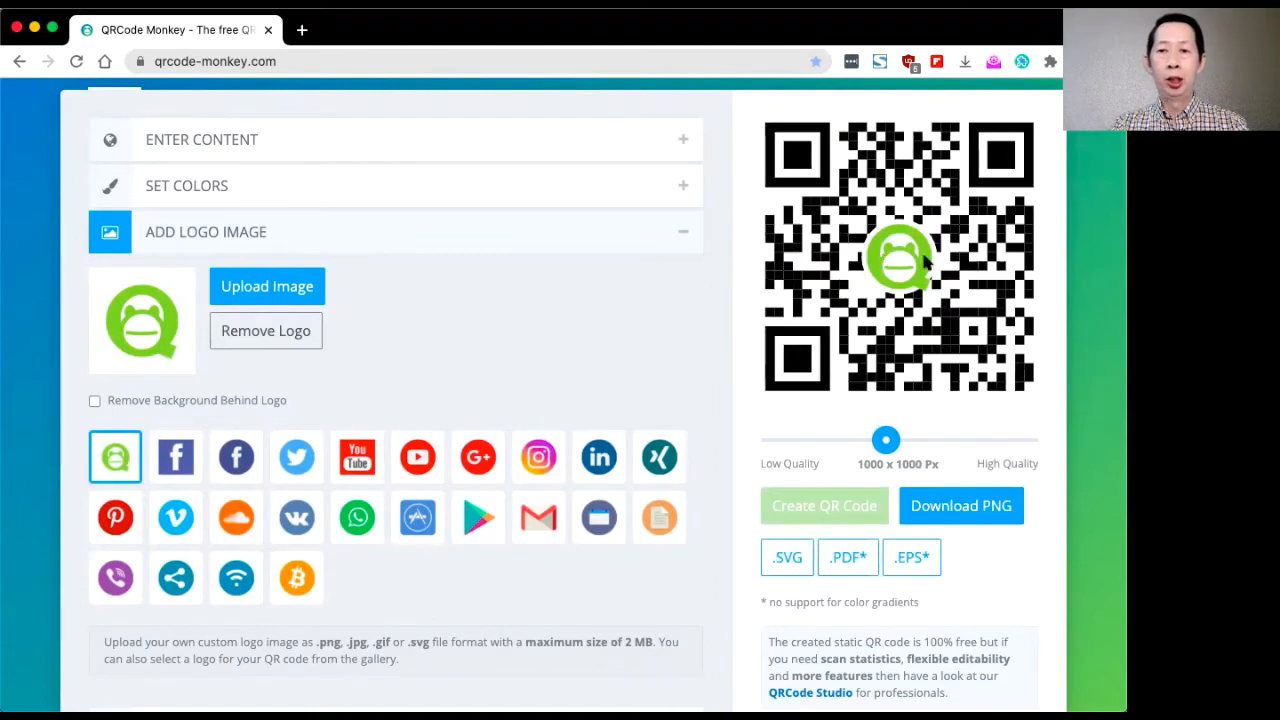
- Try the tilted-squares body shape on the QR code, replace it with the seventh pattern in the second row, and generate the code for each
scroll(514, 354, "down", 5)
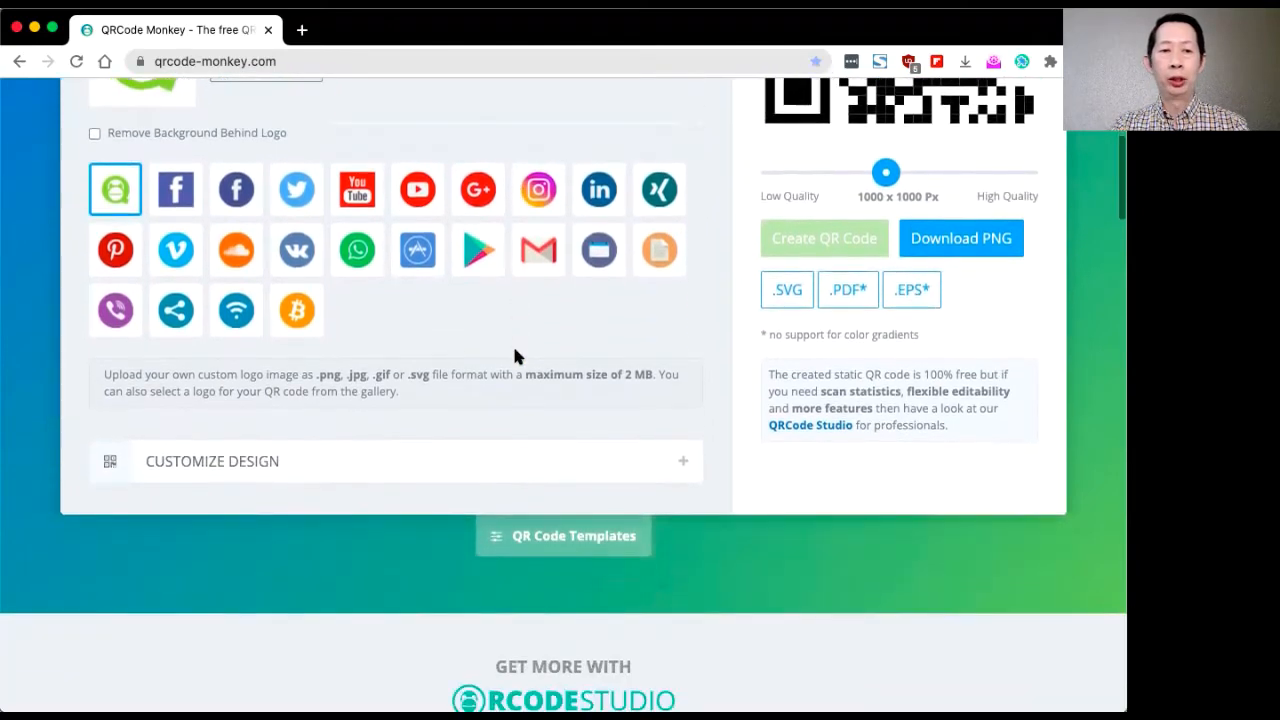
left_click(258, 393)
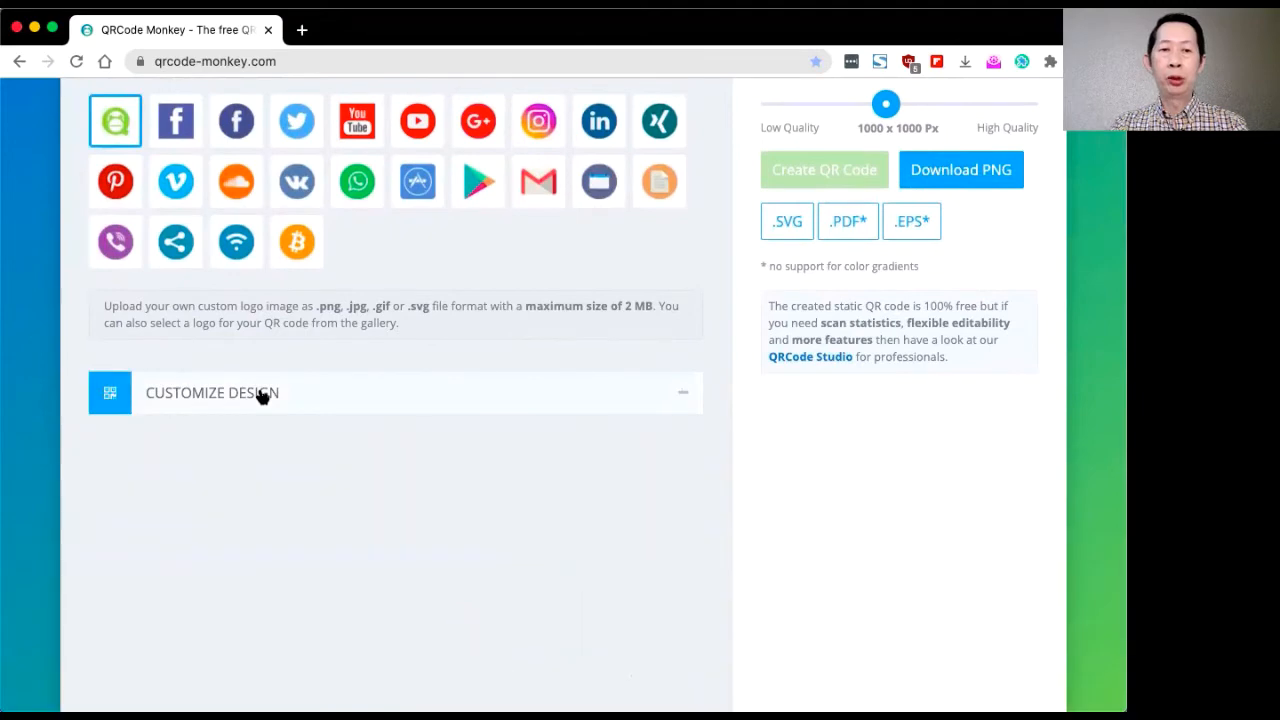
scroll(466, 437, "down", 6)
scroll(467, 437, "up", 3)
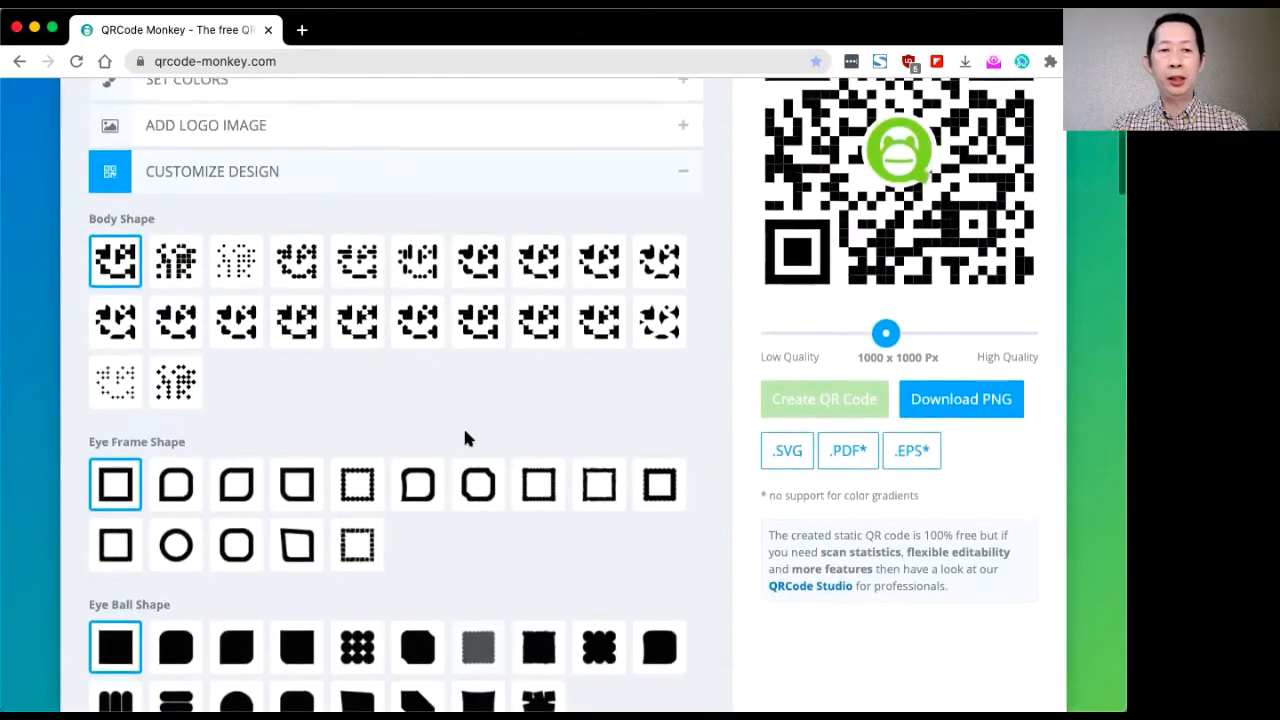
left_click(175, 265)
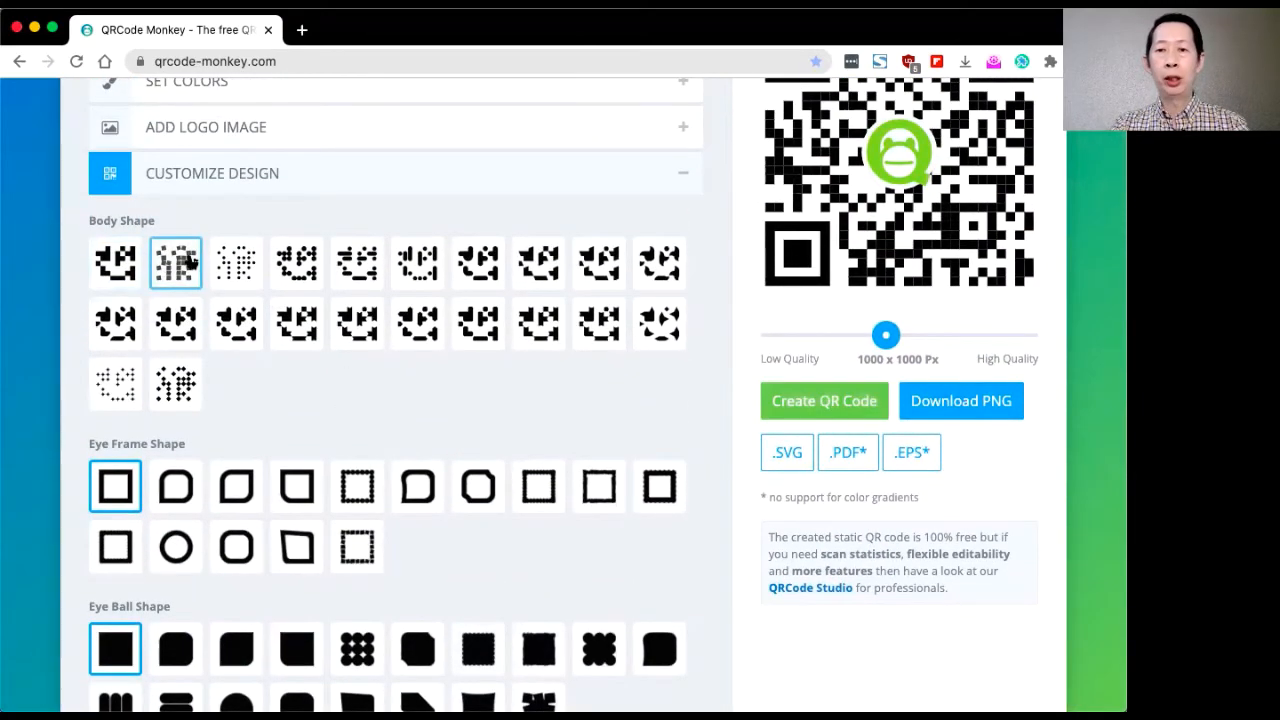
scroll(528, 448, "up", 2)
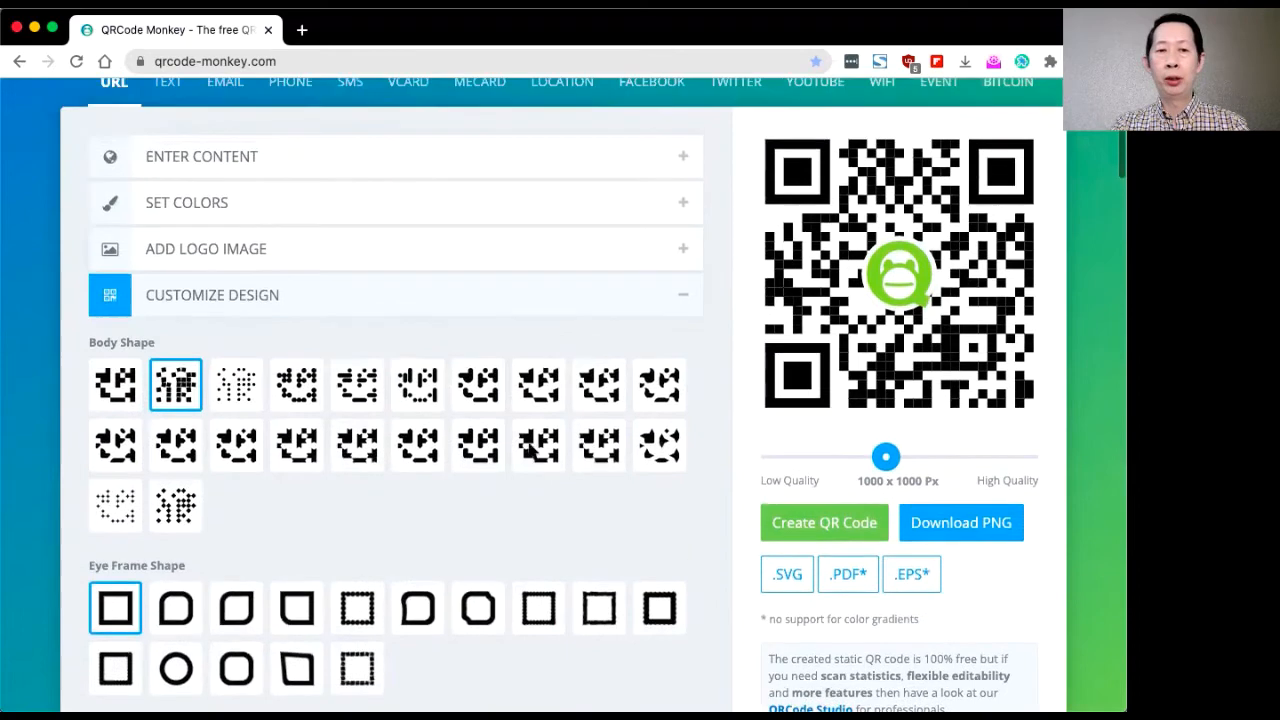
left_click(846, 522)
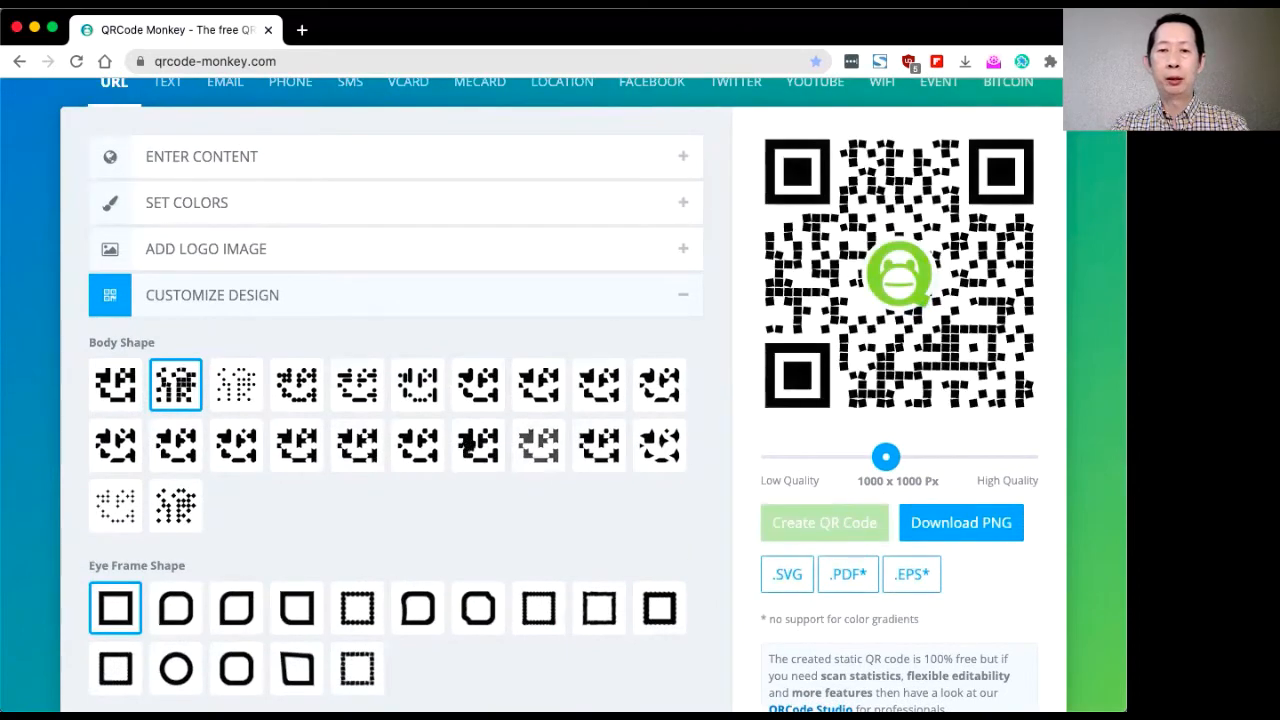
left_click(478, 448)
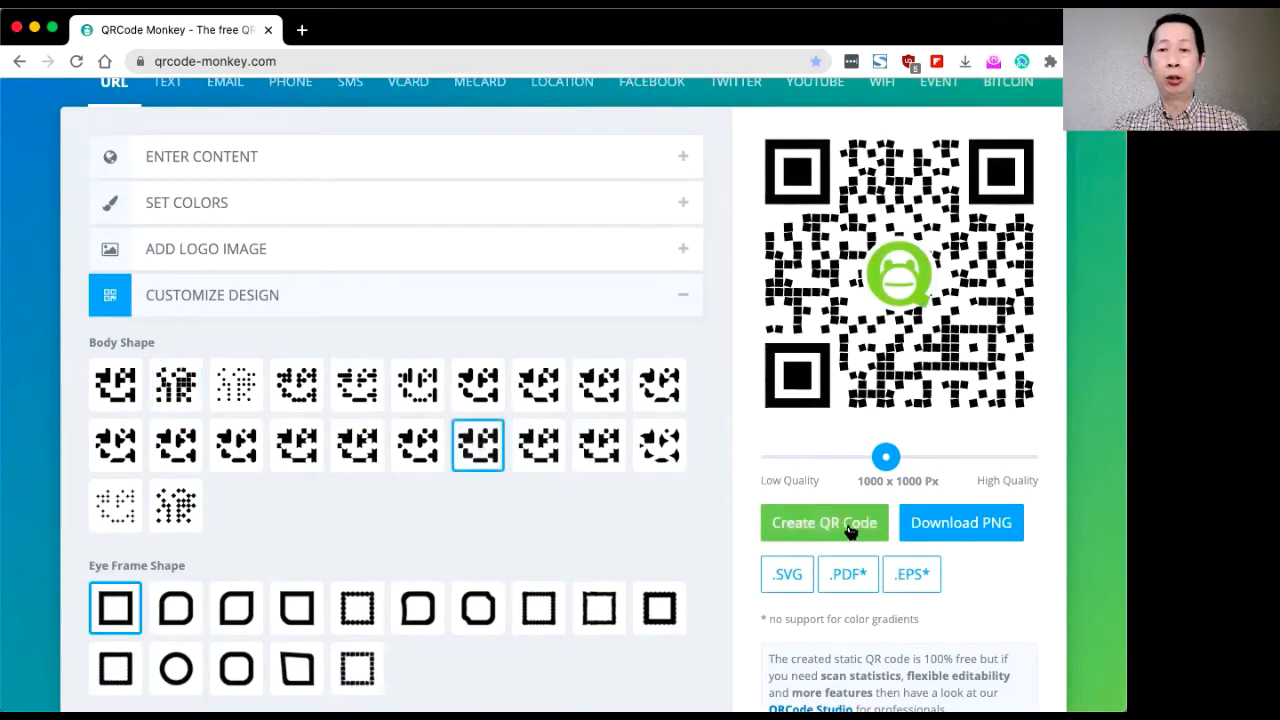
left_click(849, 530)
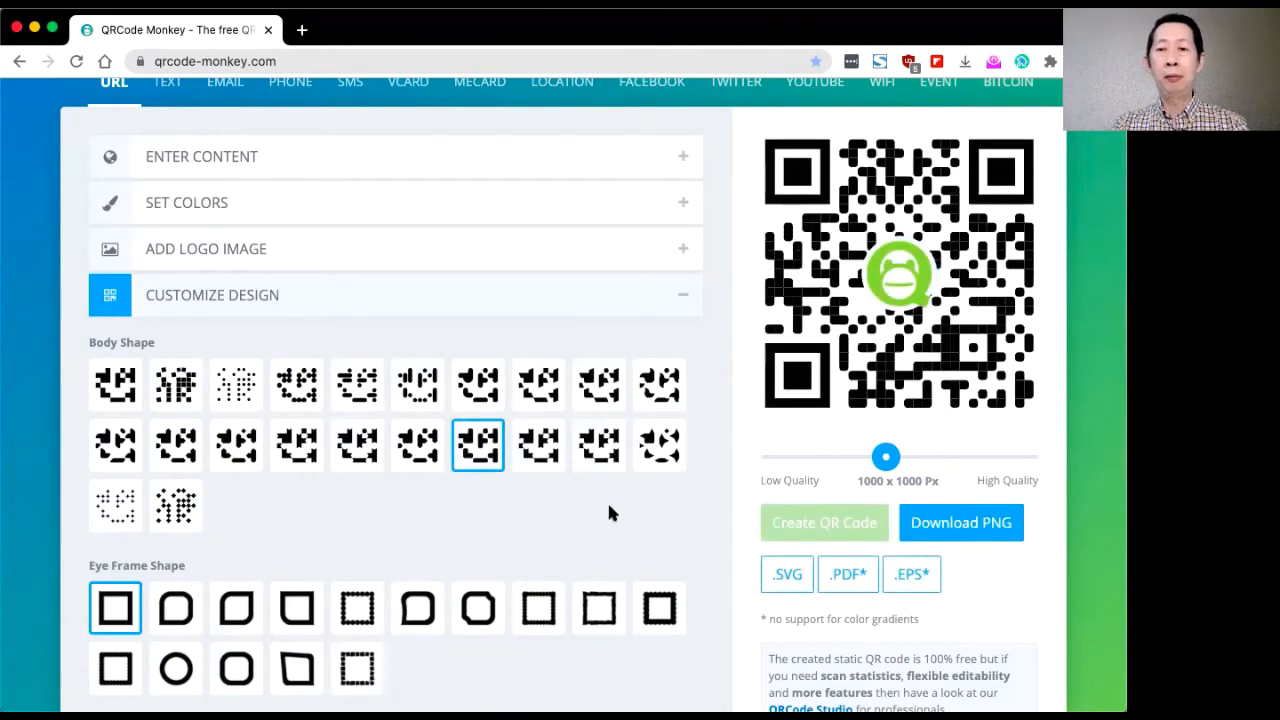
- Apply the thick square eye frame with scalloped edges, regenerate the QR code and download it as a PNG
scroll(610, 513, "down", 1)
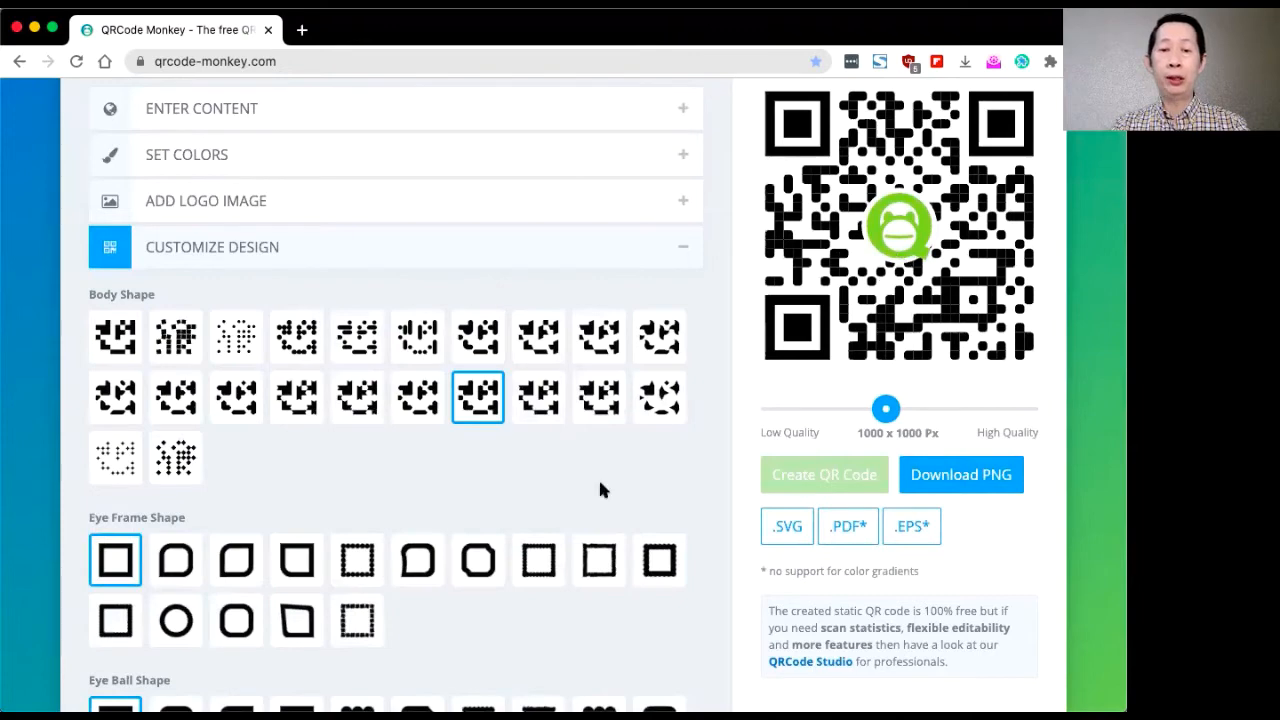
left_click(657, 568)
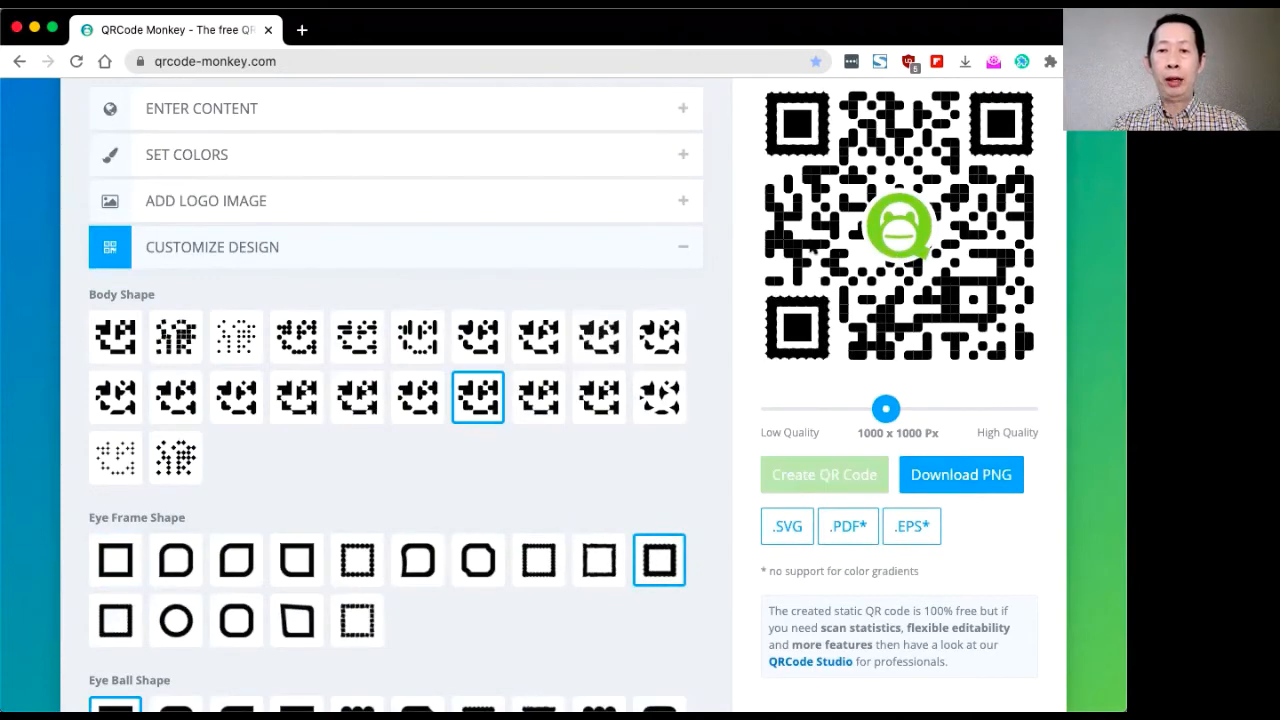
scroll(835, 240, "up", 2)
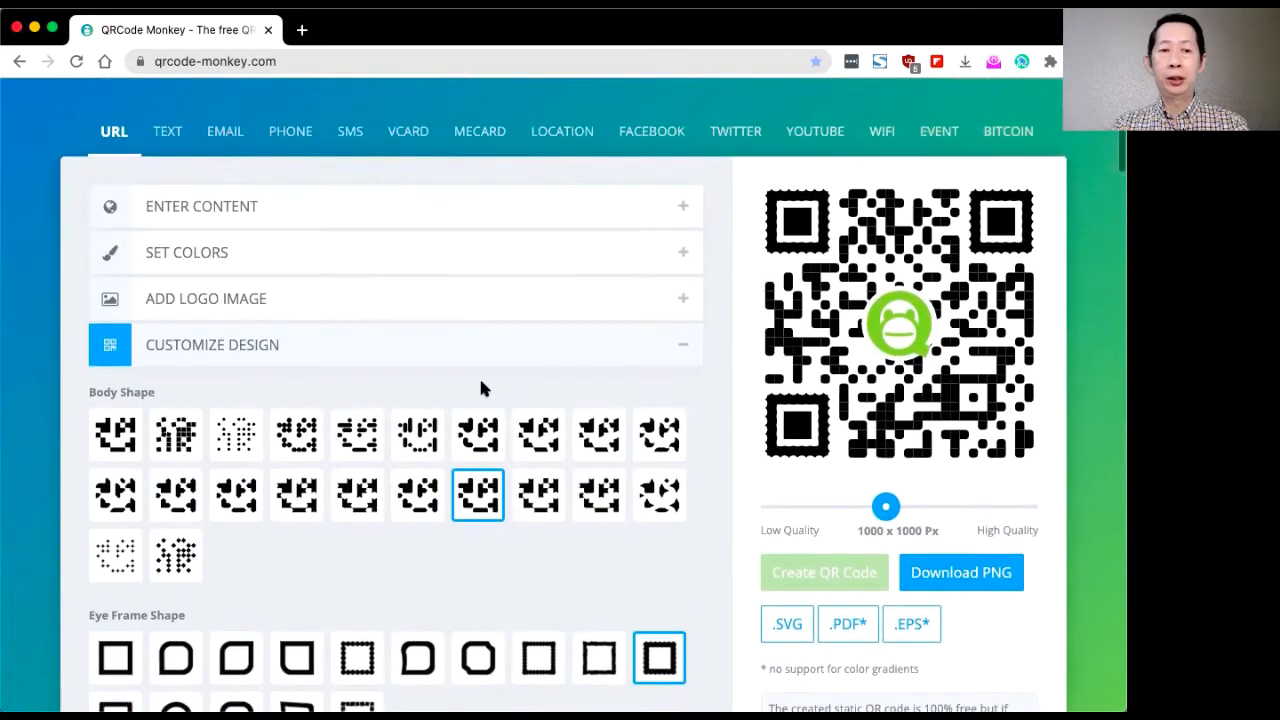
scroll(548, 371, "down", 5)
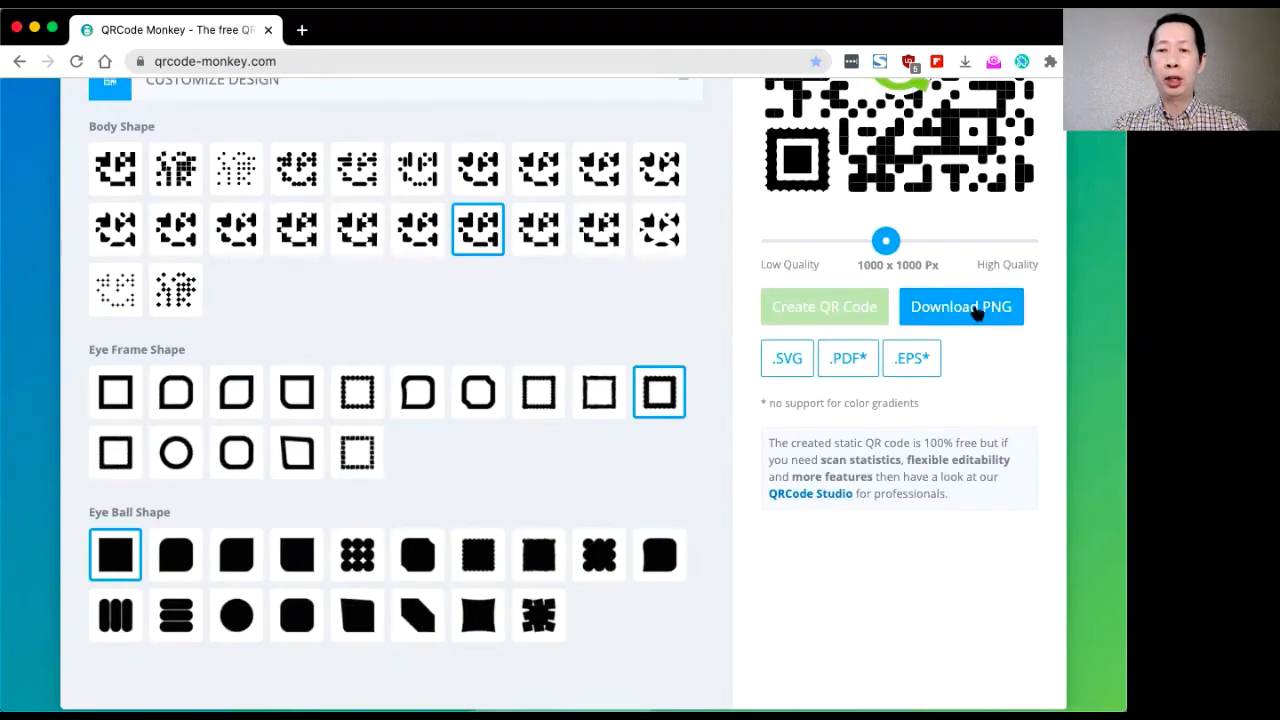
left_click(977, 313)
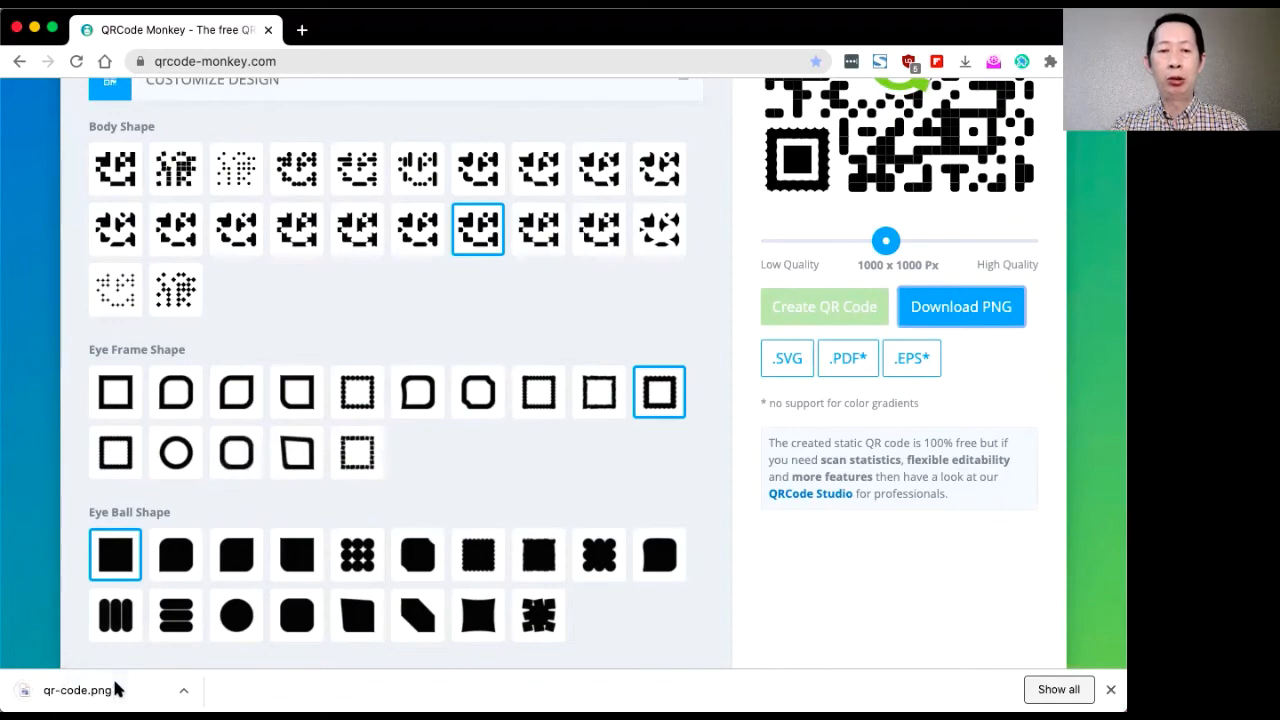
- Review the content fields offered for the Email, Phone and SMS types of QR code
scroll(543, 420, "up", 1)
scroll(543, 420, "up", 5)
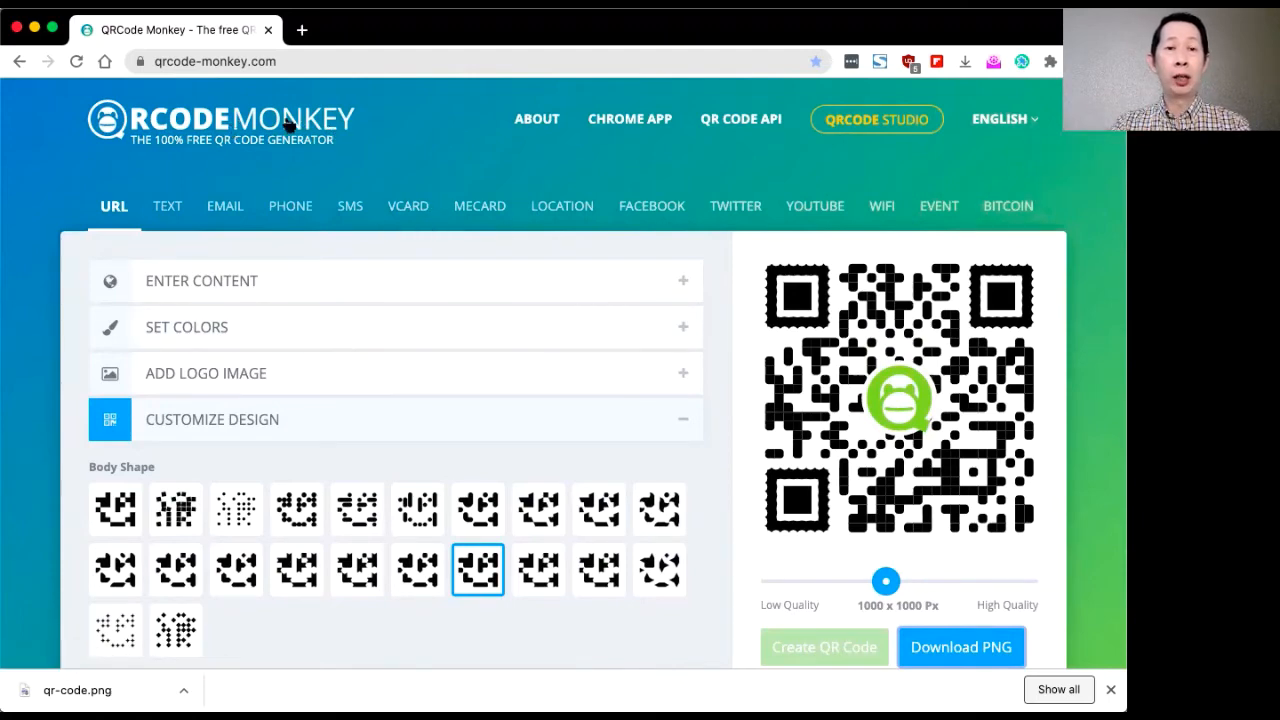
left_click(225, 212)
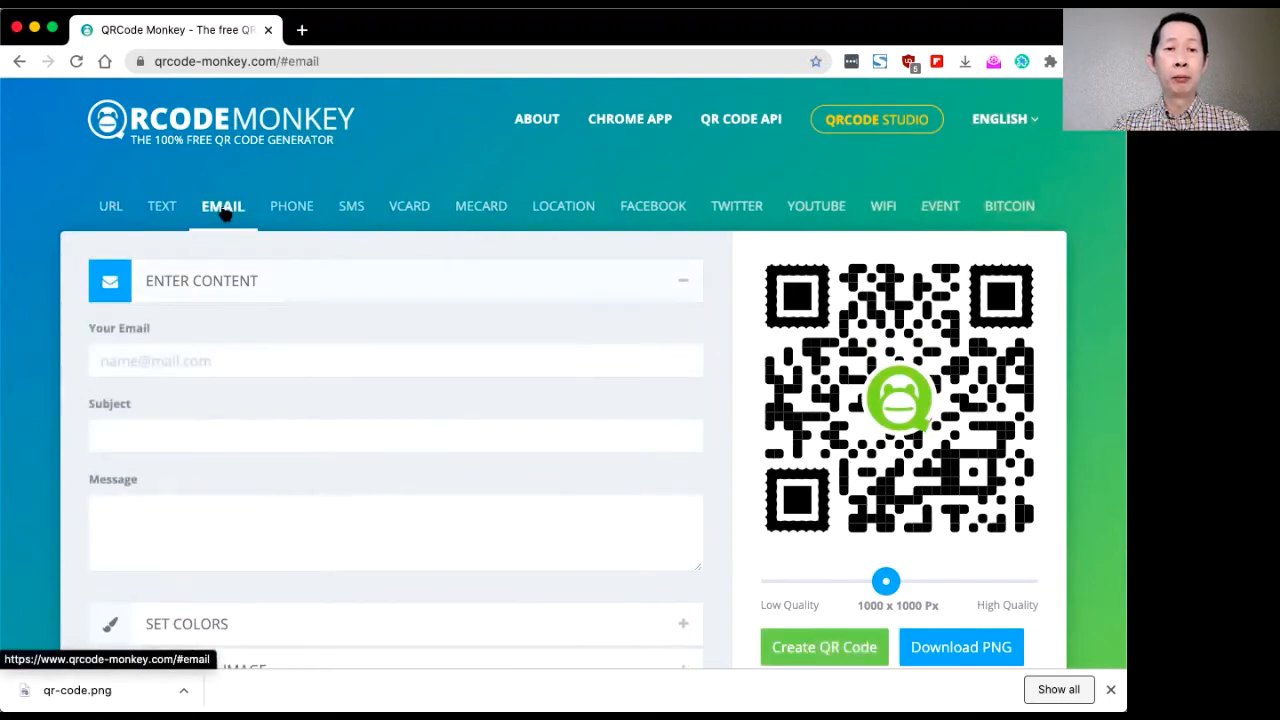
scroll(464, 371, "down", 1)
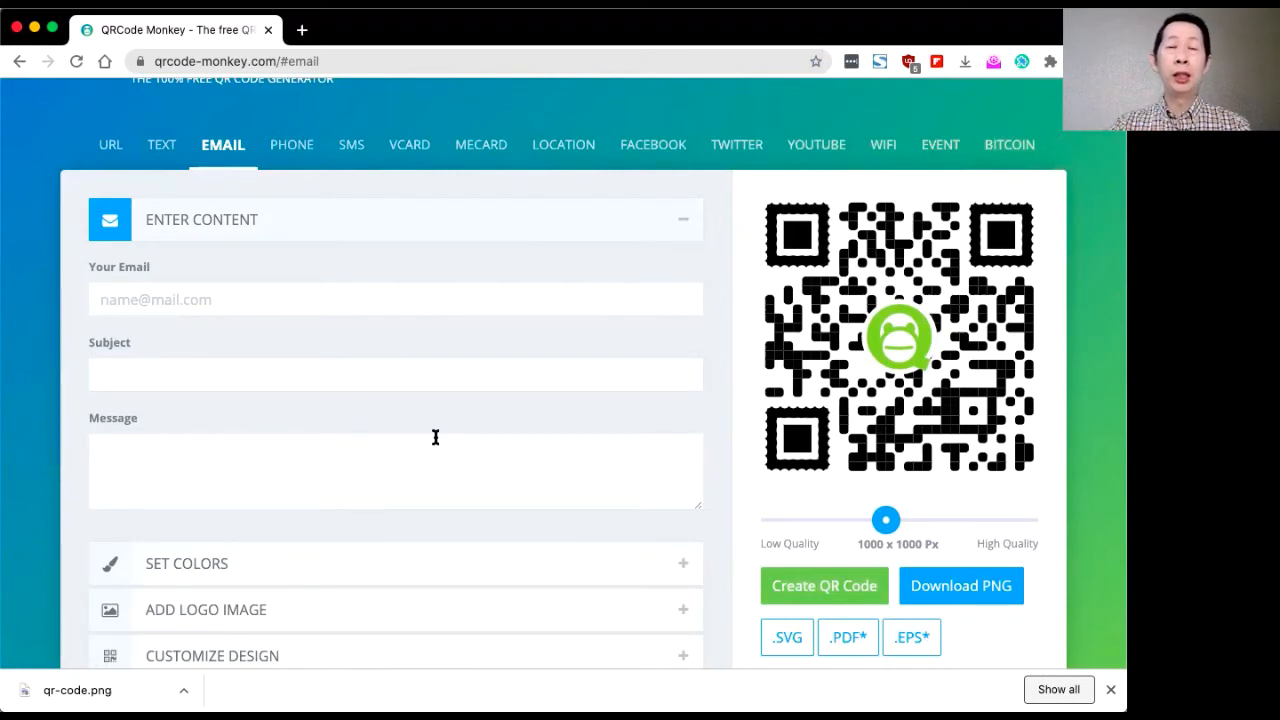
left_click(297, 143)
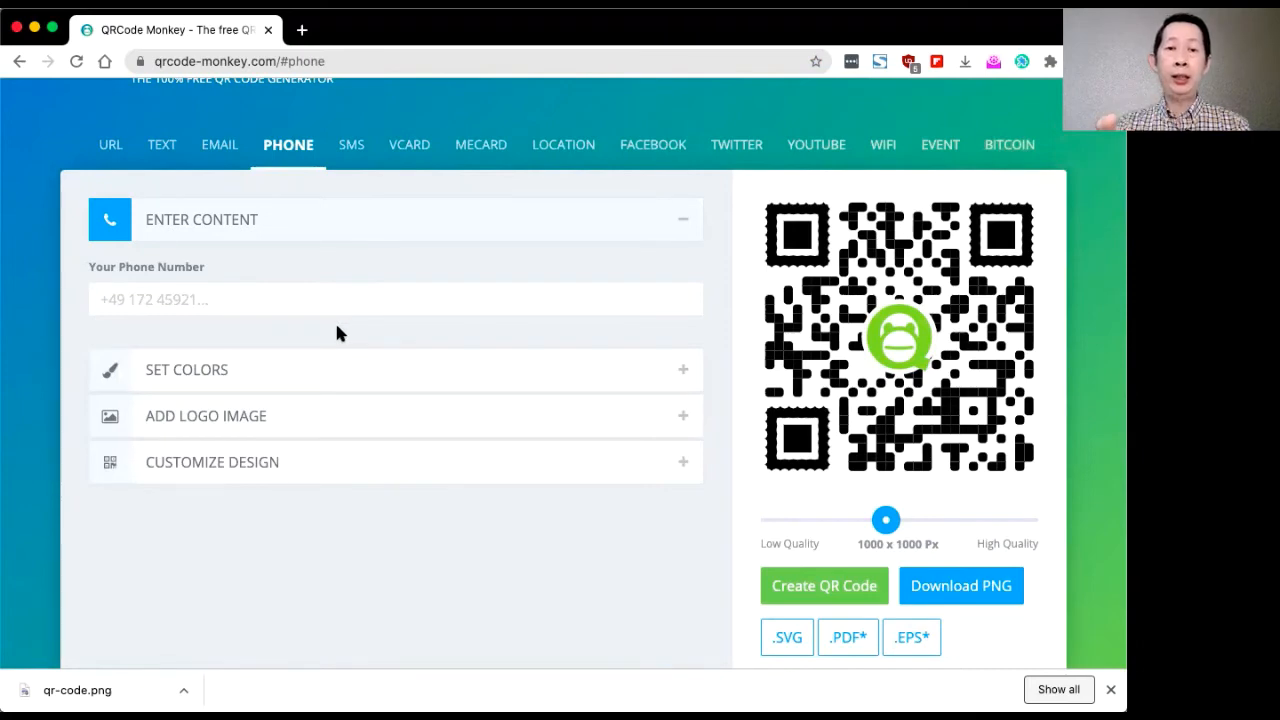
left_click(350, 146)
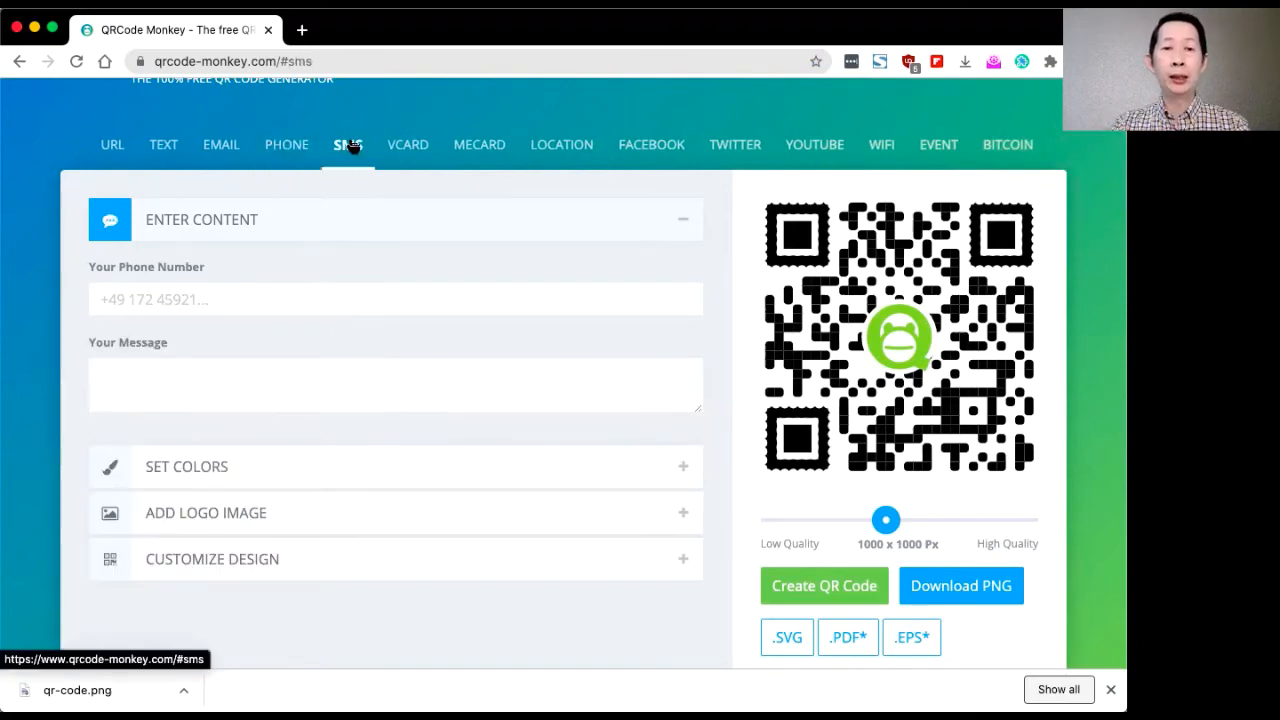
- Review the contact fields offered for the vCard type of QR code, from the name fields down to Country
left_click(408, 145)
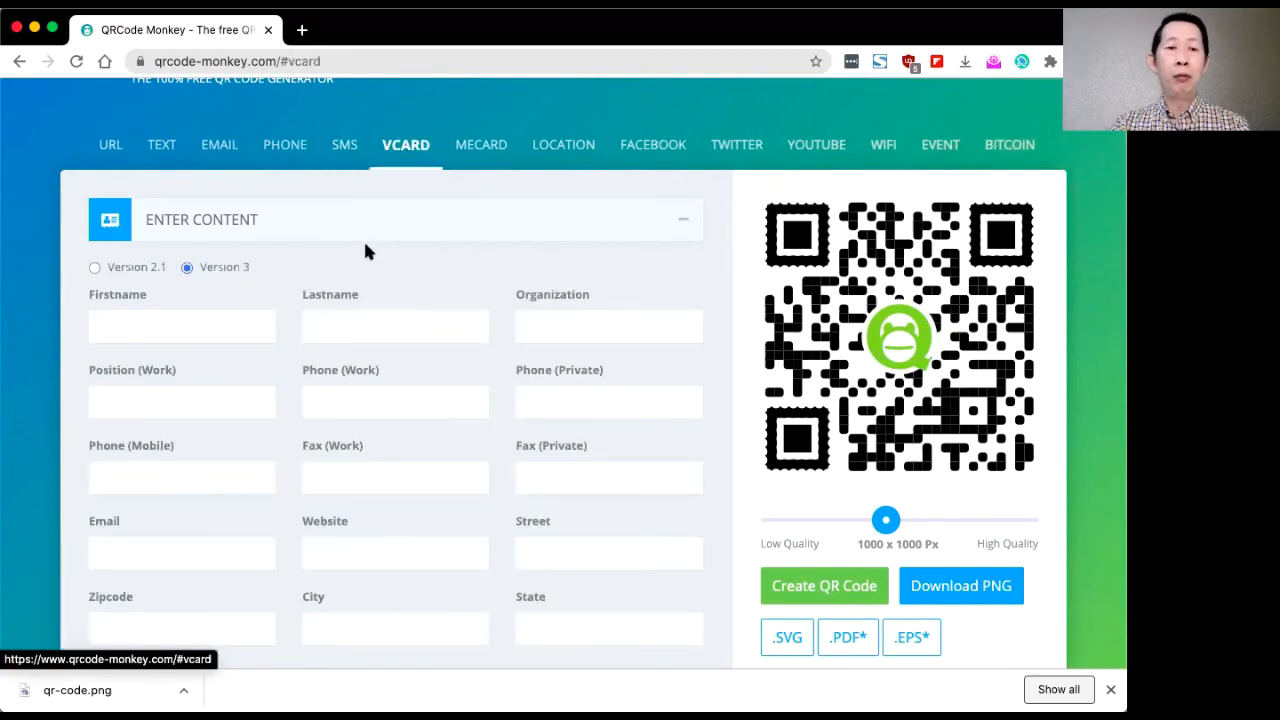
scroll(342, 287, "down", 2)
scroll(343, 286, "down", 1)
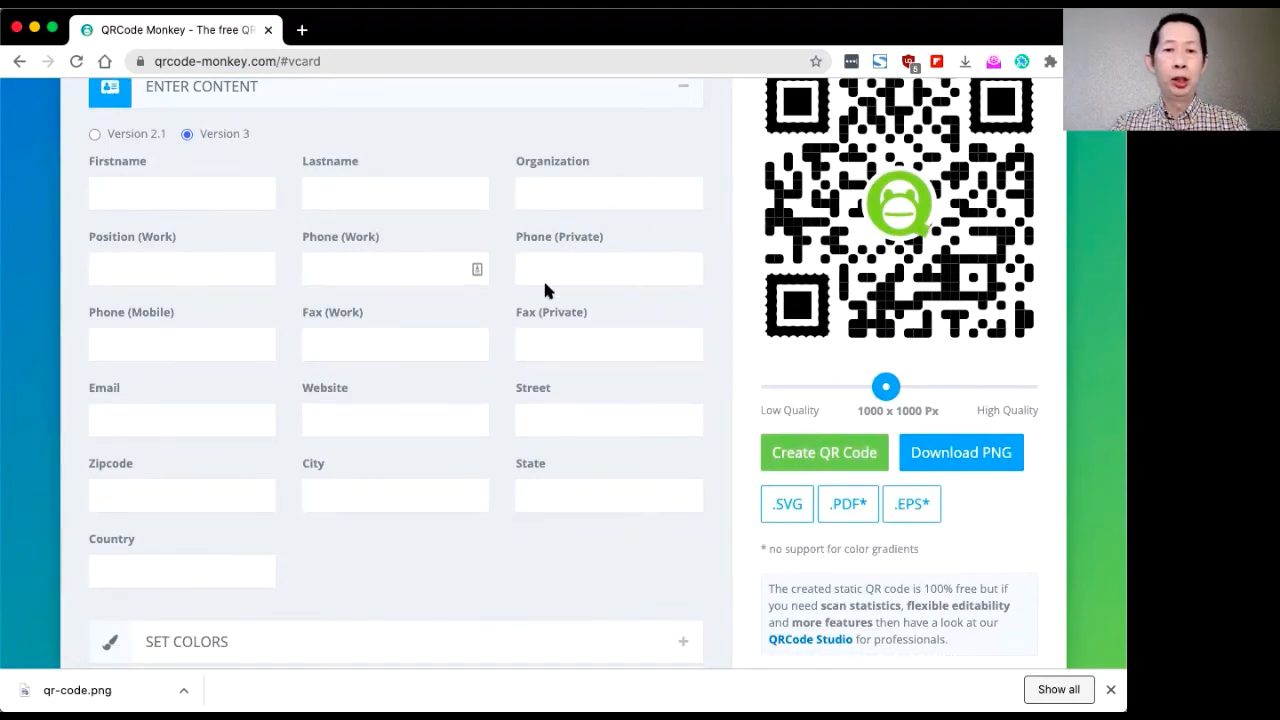
scroll(356, 368, "down", 1)
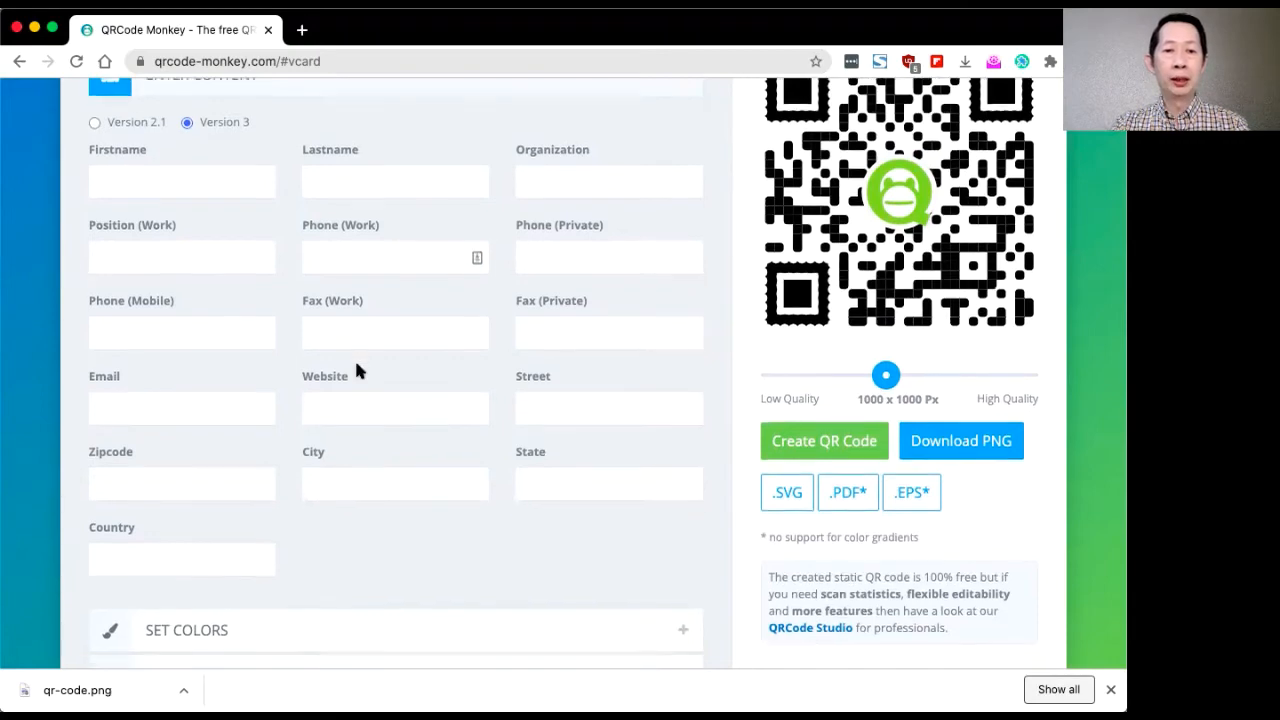
scroll(356, 365, "down", 2)
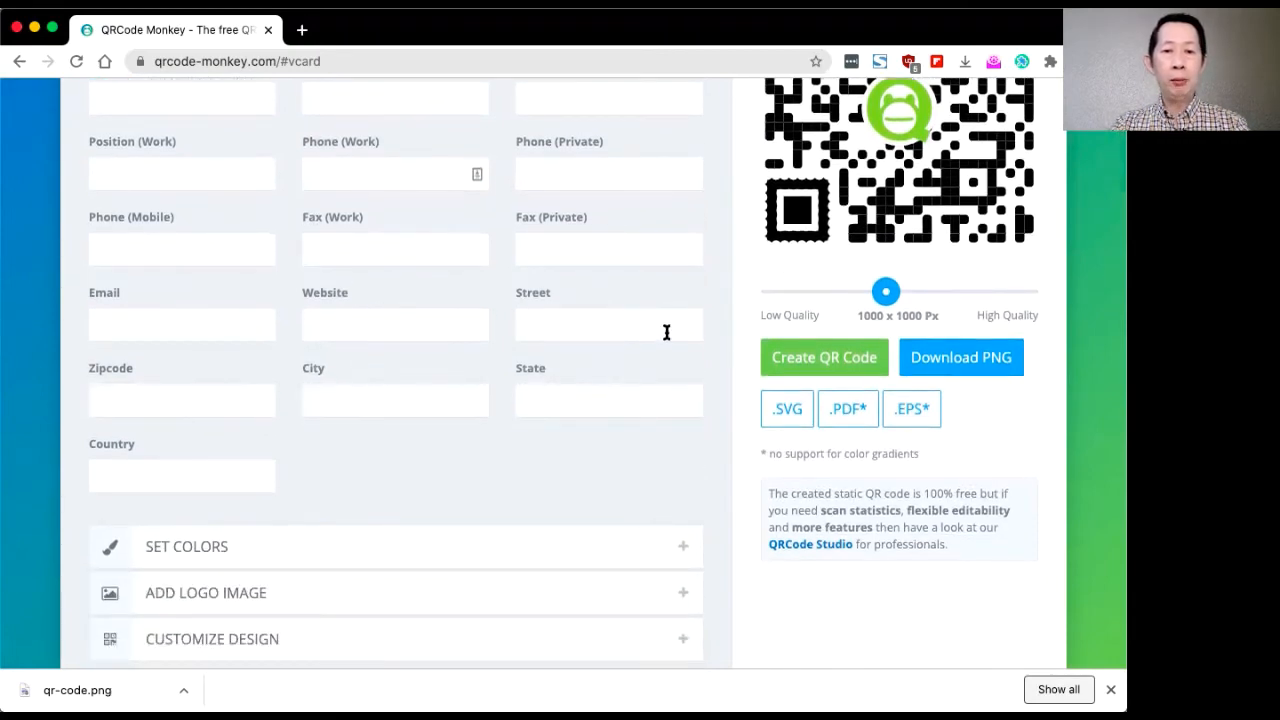
scroll(471, 420, "down", 1)
scroll(472, 422, "up", 3)
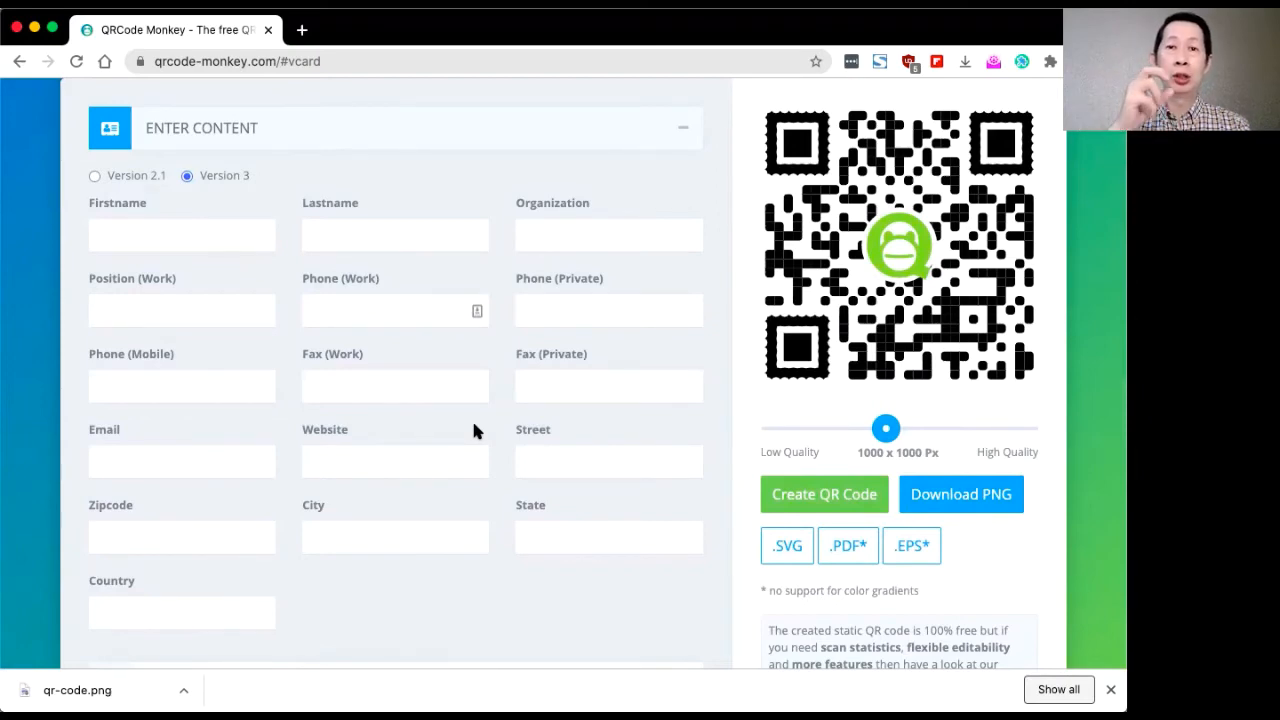
scroll(475, 430, "up", 2)
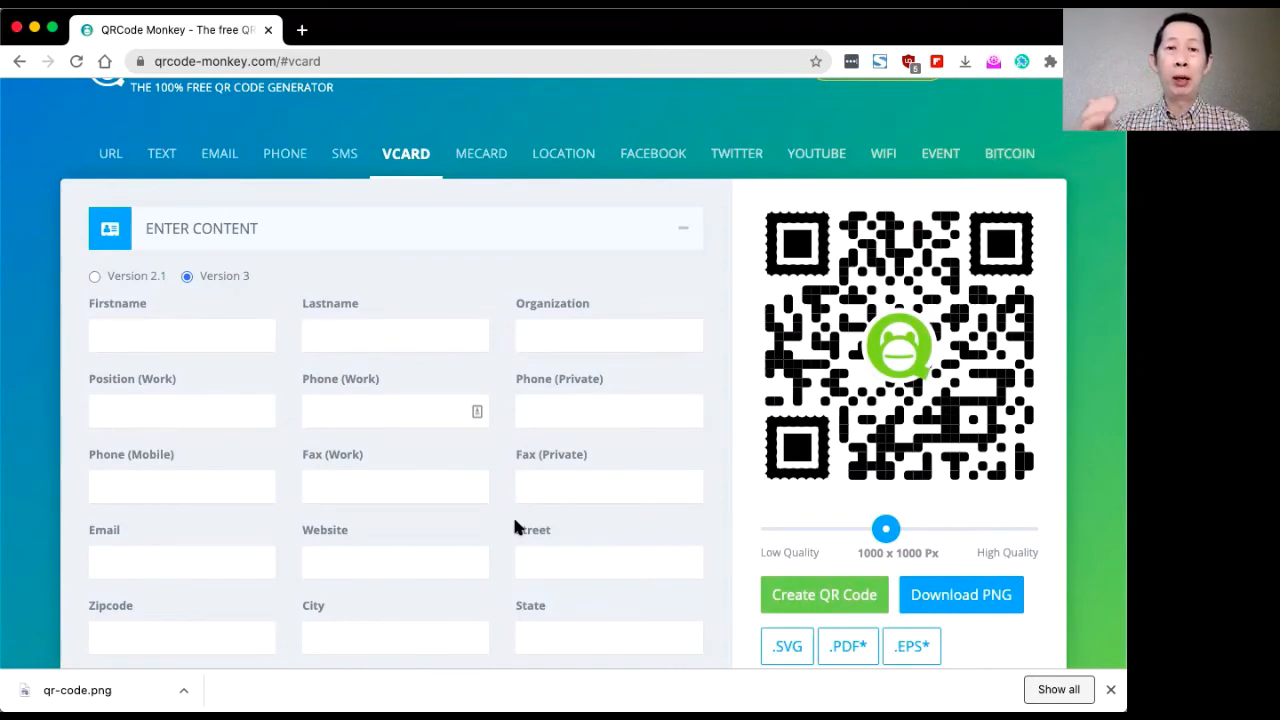
- Fill in the vCard's first name, last name and organization ABC, and compare the form with the URL type's content field
scroll(515, 527, "down", 1)
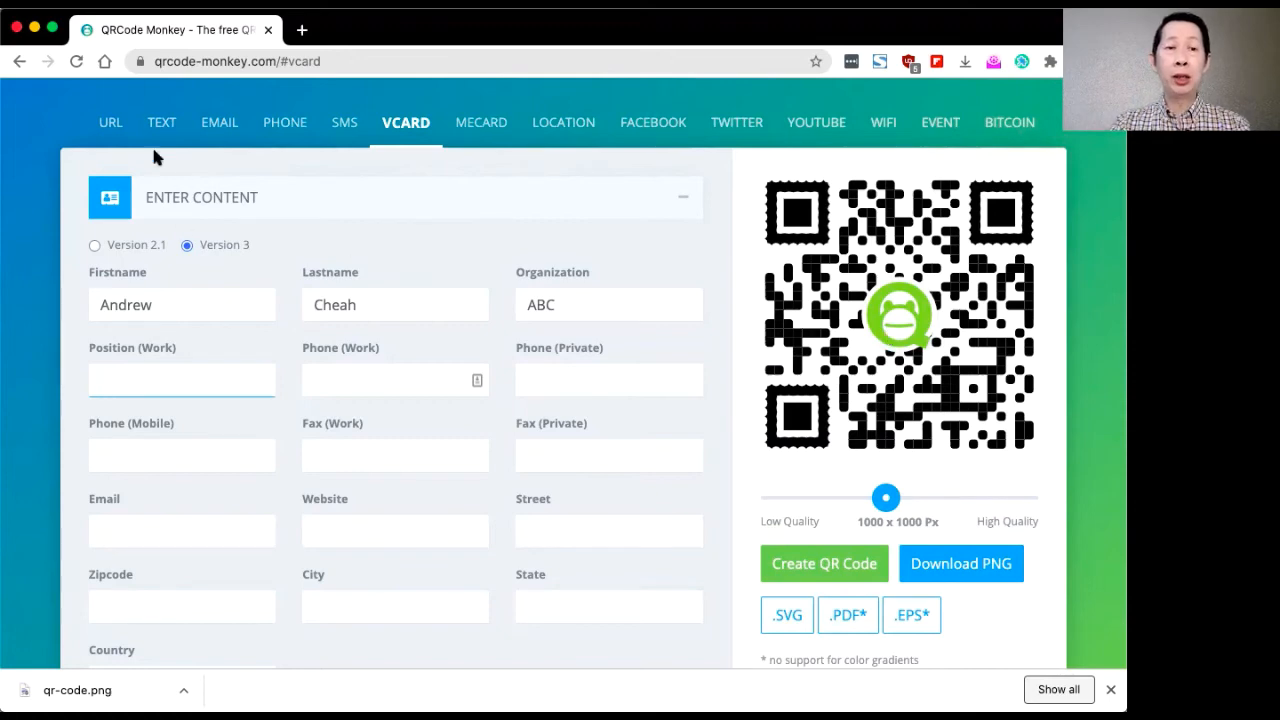
left_click(108, 122)
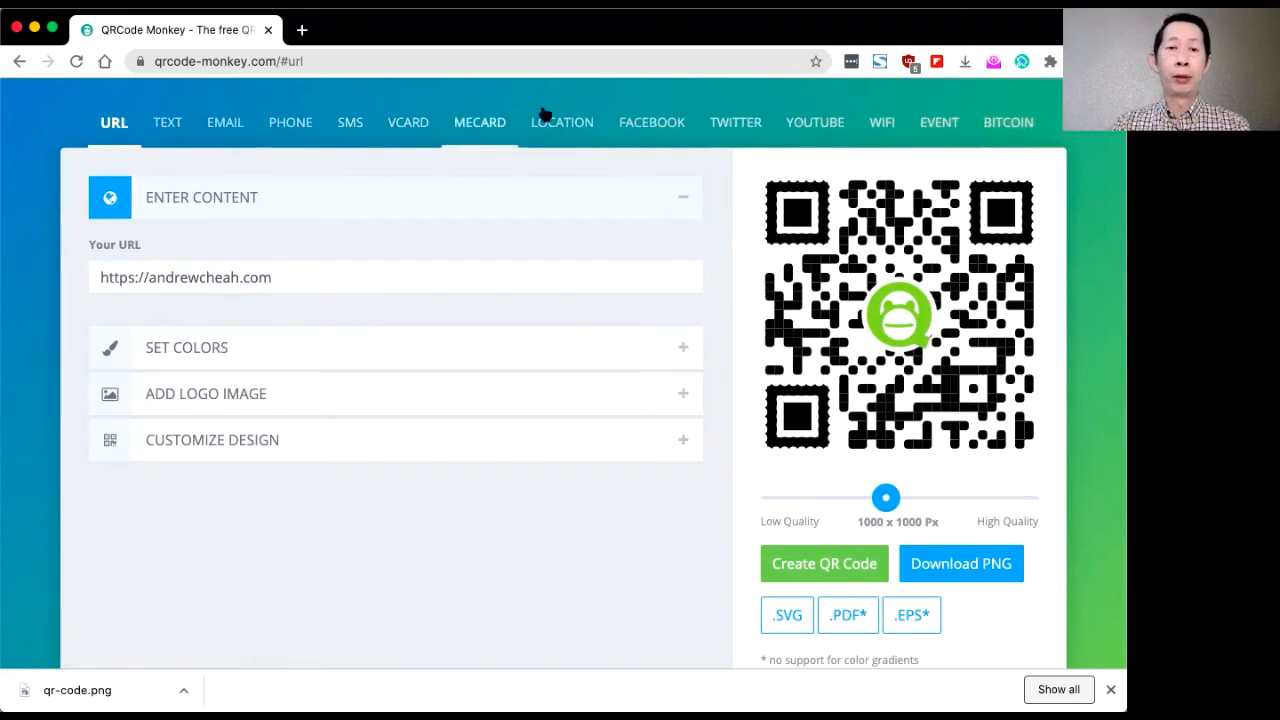
left_click(410, 121)
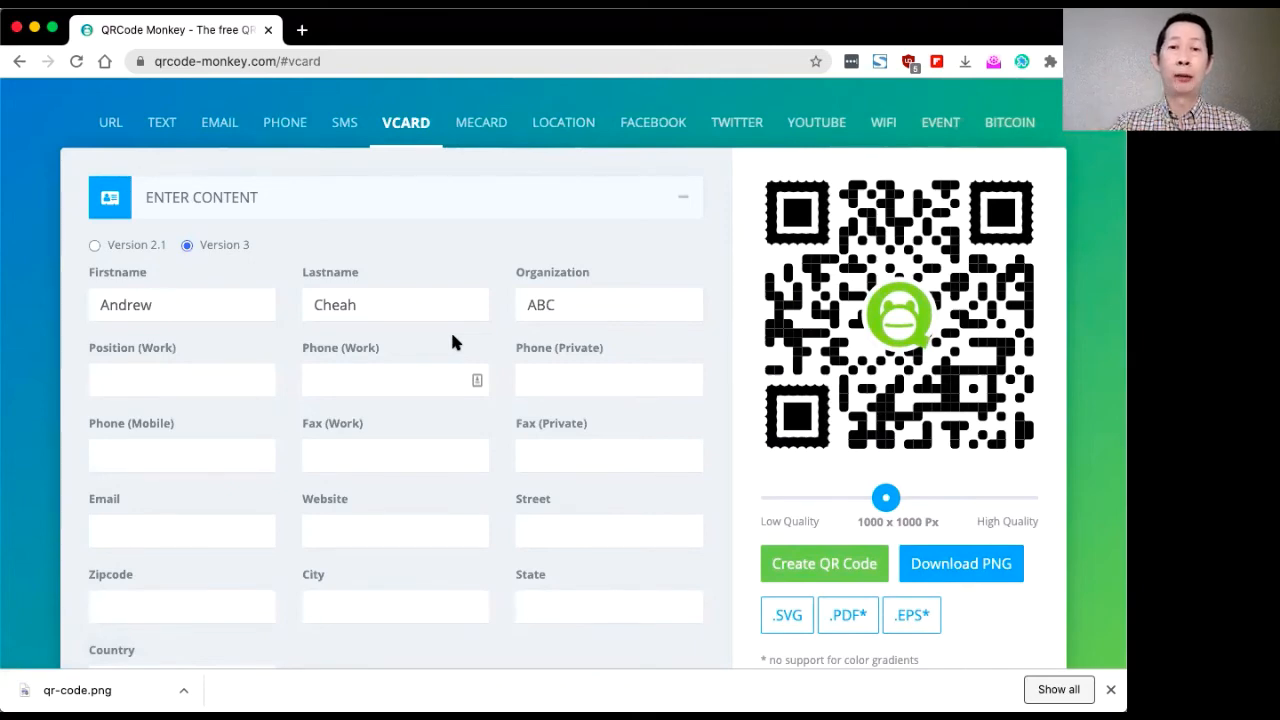
- Review the content fields offered for the Location, Facebook, YouTube, WiFi and Event types of QR code
left_click(565, 124)
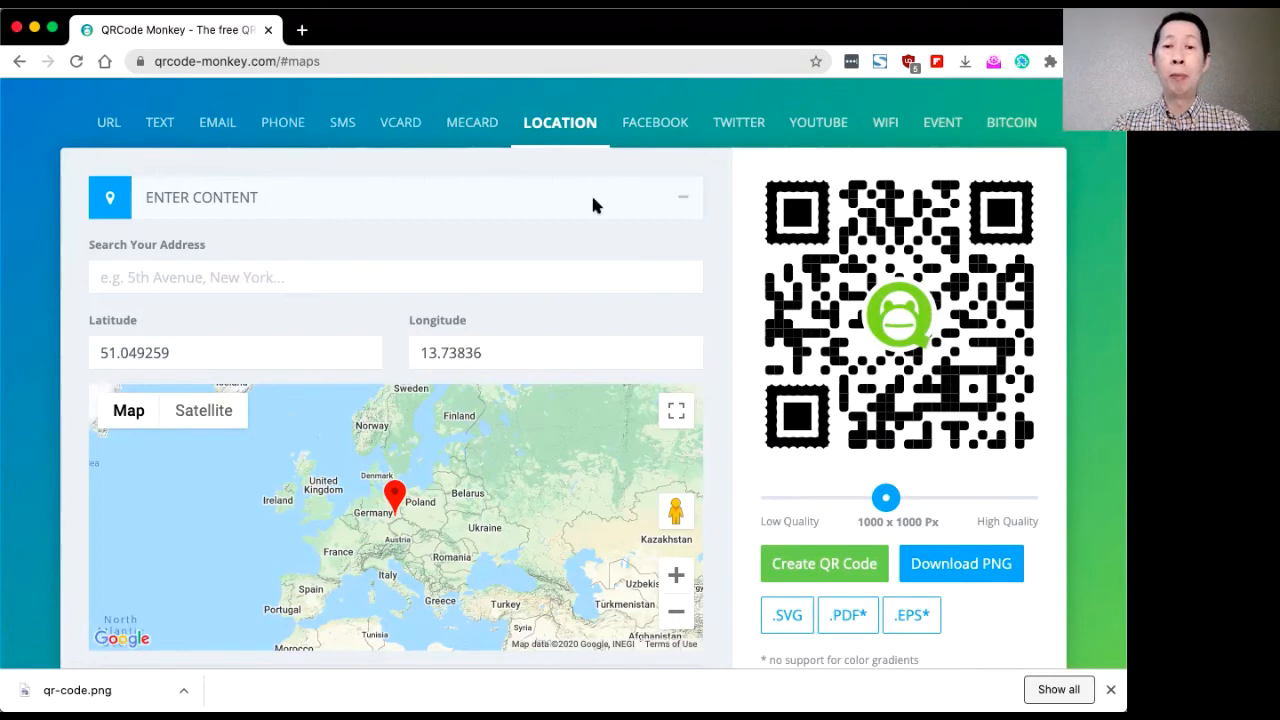
left_click(660, 126)
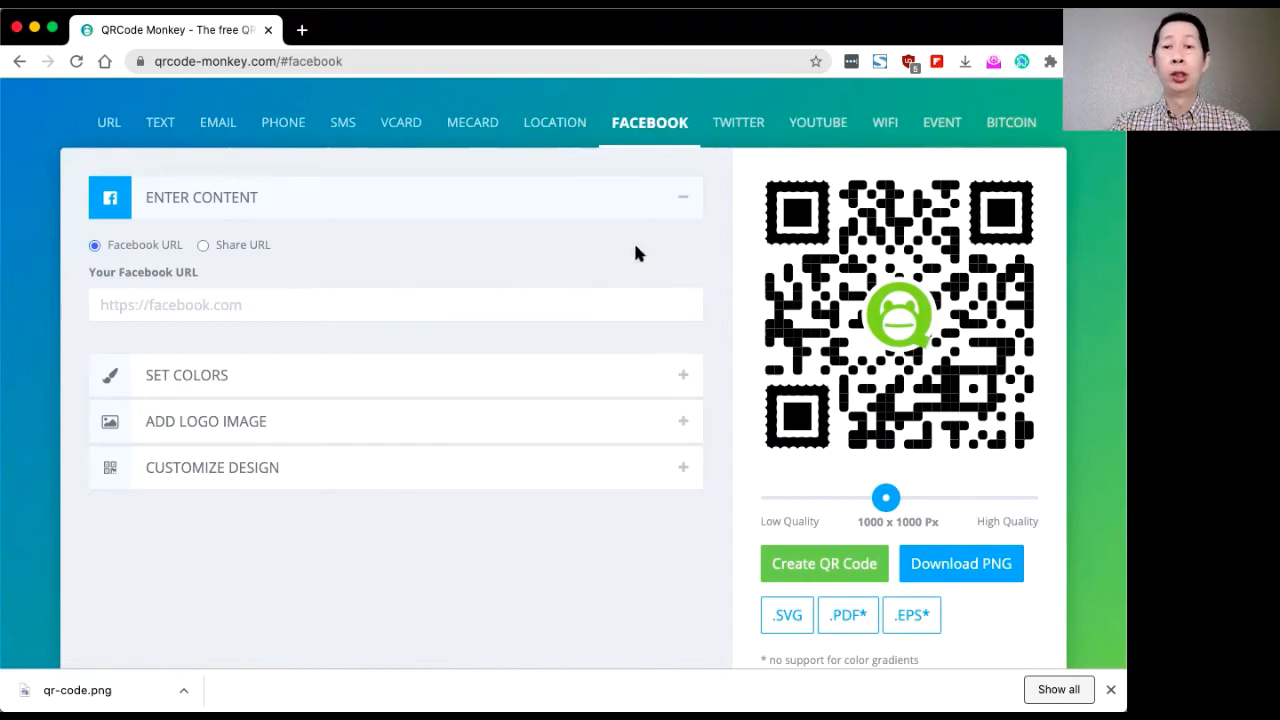
left_click(832, 130)
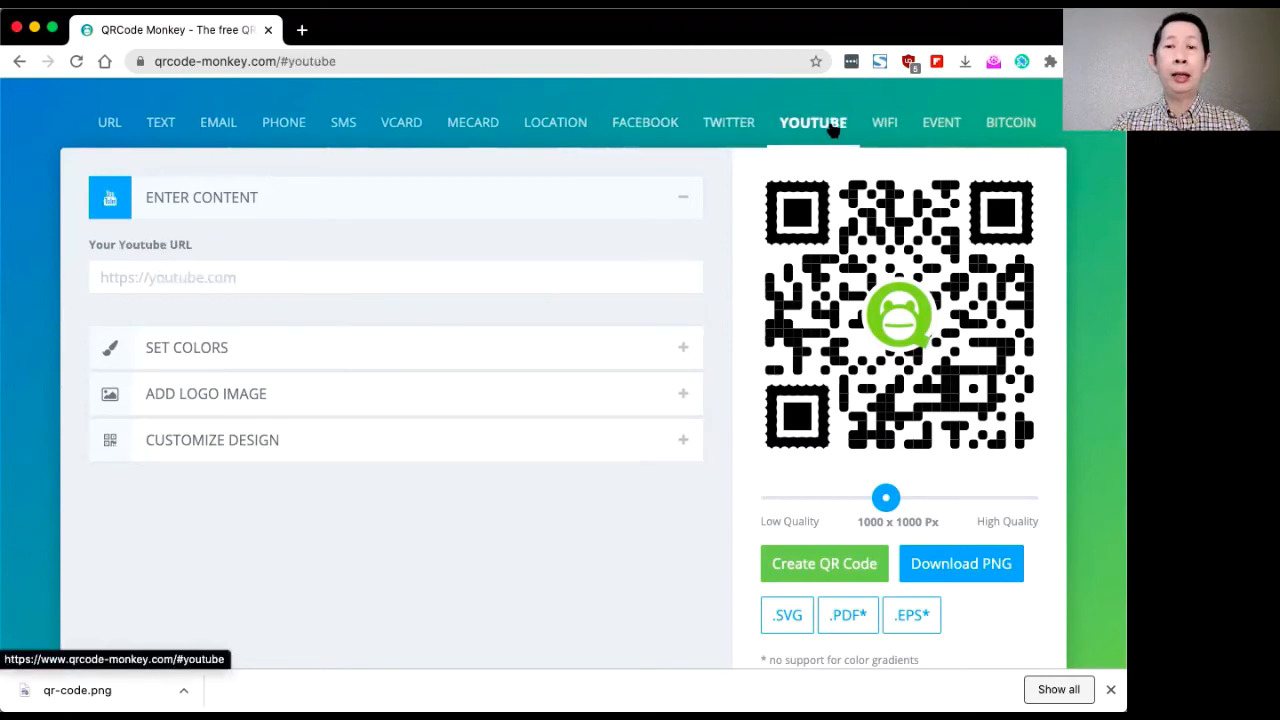
left_click(886, 124)
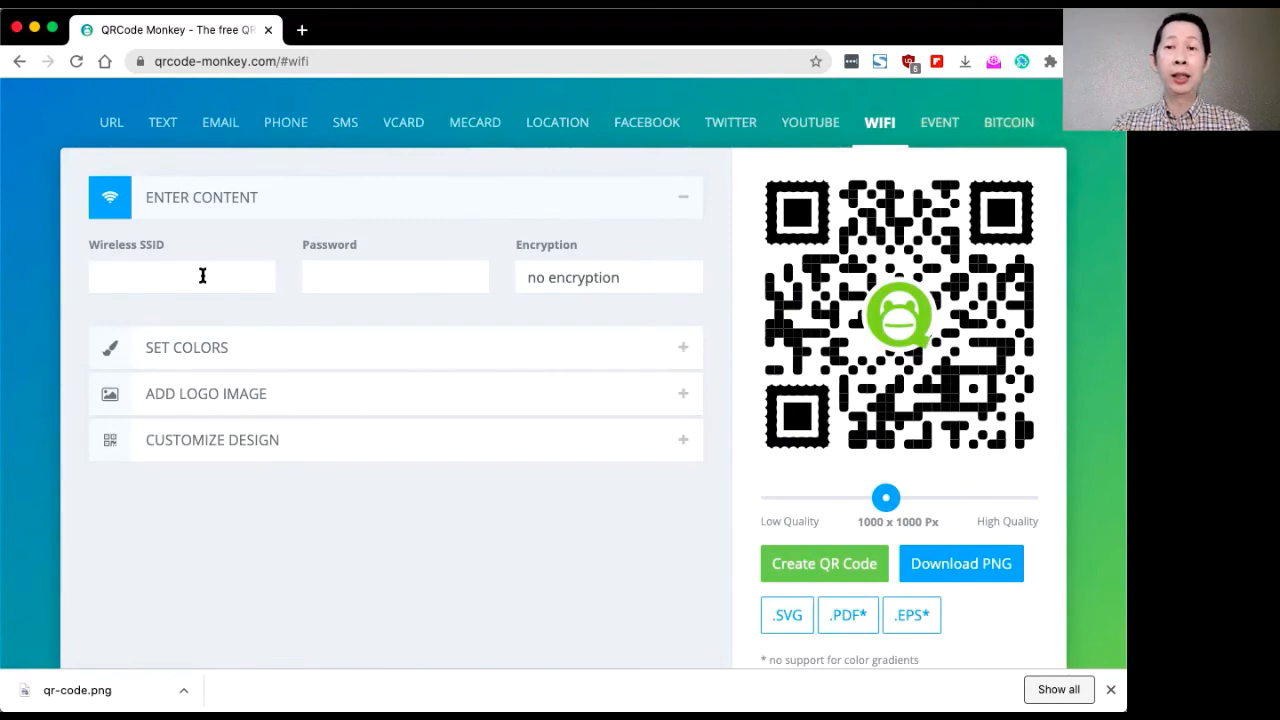
left_click(940, 122)
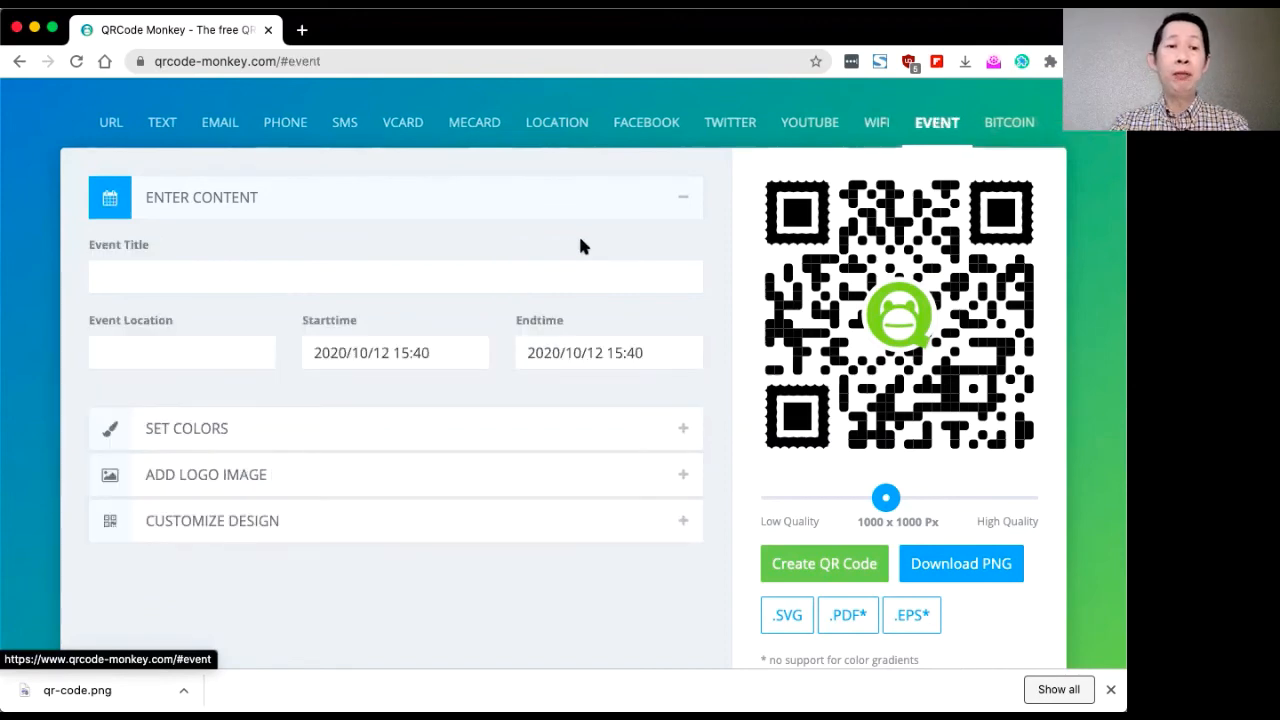